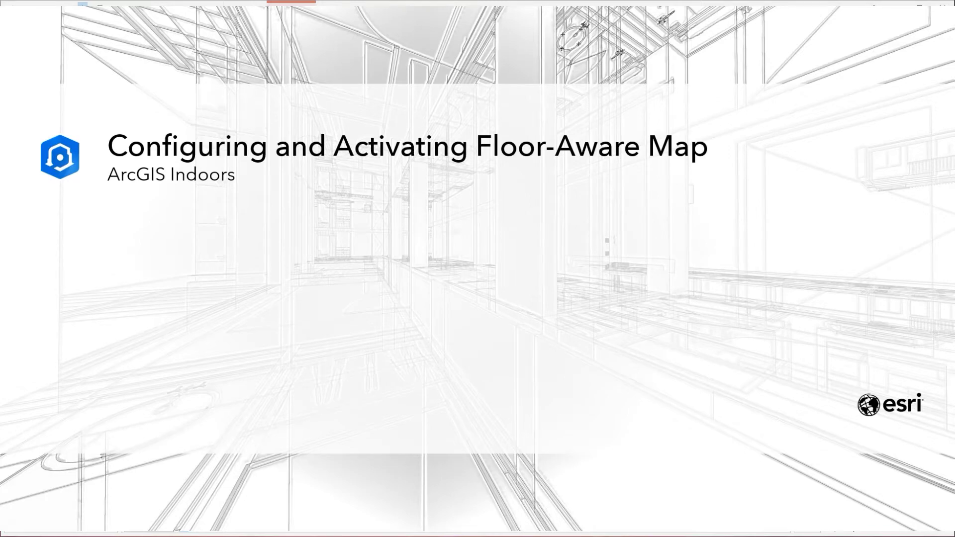
Advance from the title slide to the objectives slide
{"action": "key", "text": "Right"}
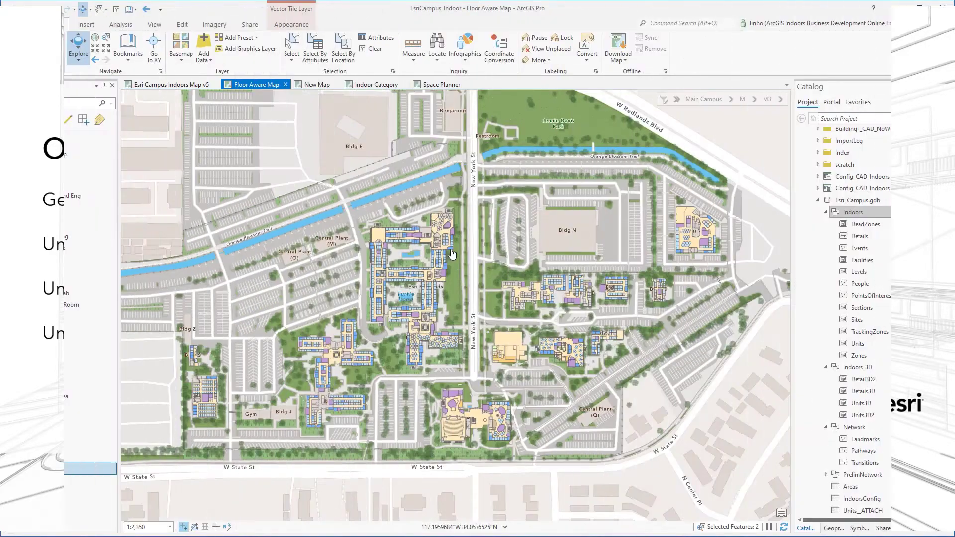
{"action": "scroll", "coordinate": [453, 253], "scroll_direction": "up", "scroll_amount": 2}
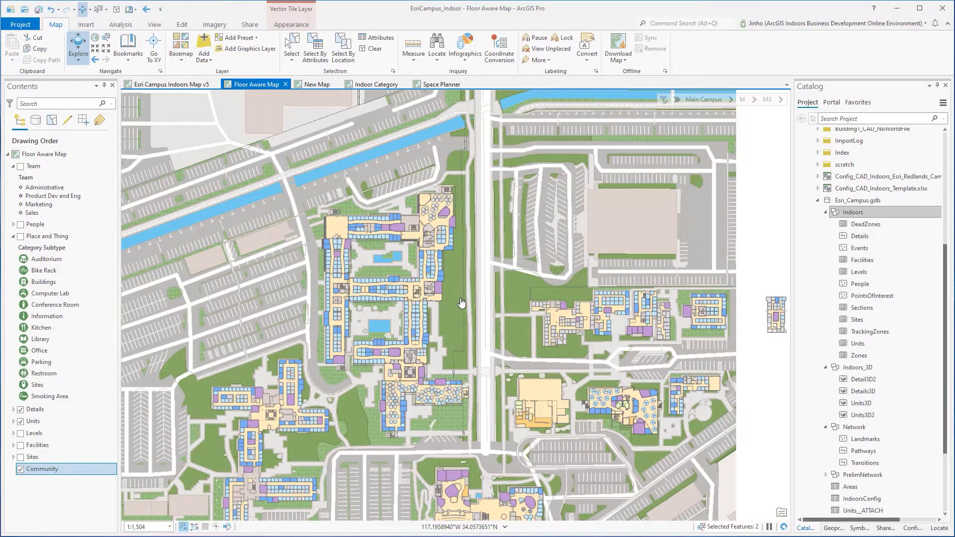
{"action": "left_click_drag", "start_coordinate": [464, 292], "coordinate": [459, 267]}
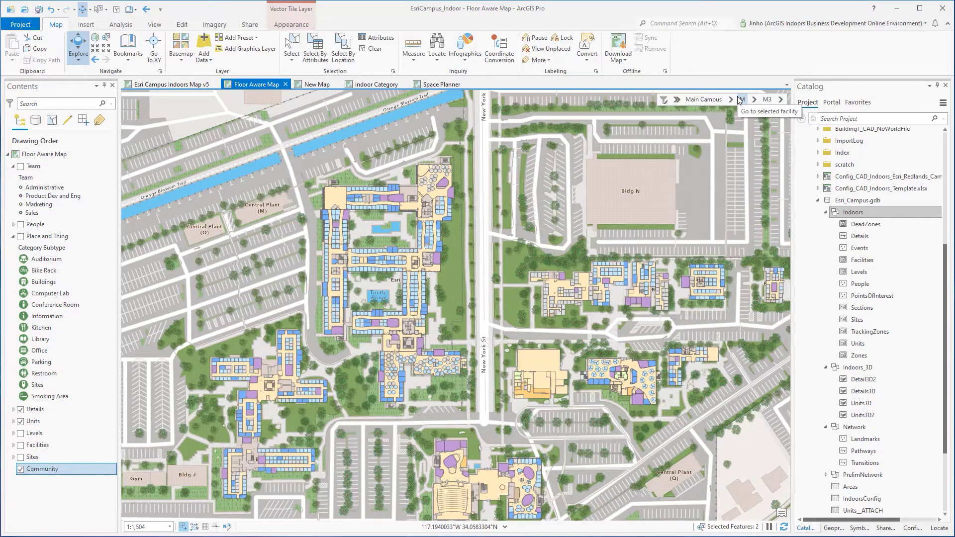
{"action": "left_click", "coordinate": [861, 274]}
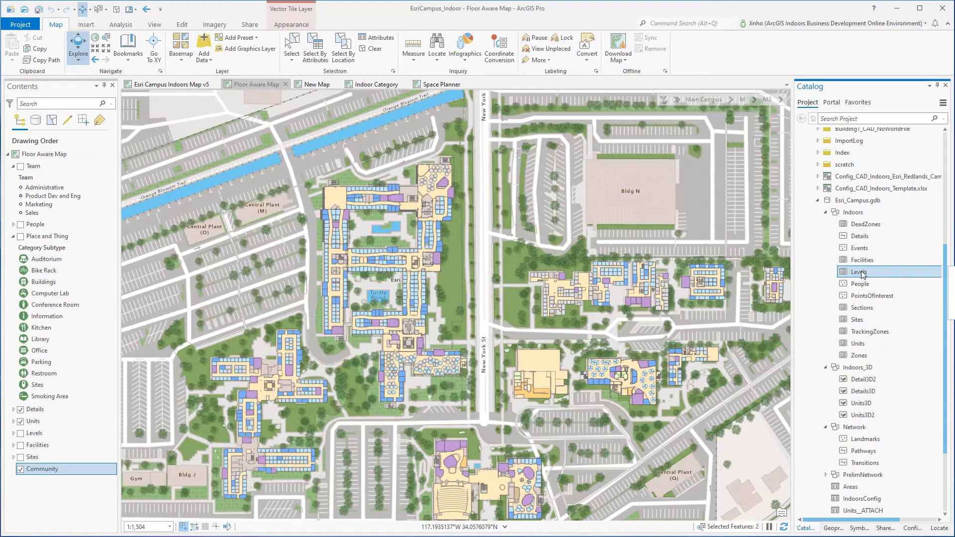
{"action": "left_click", "coordinate": [866, 259]}
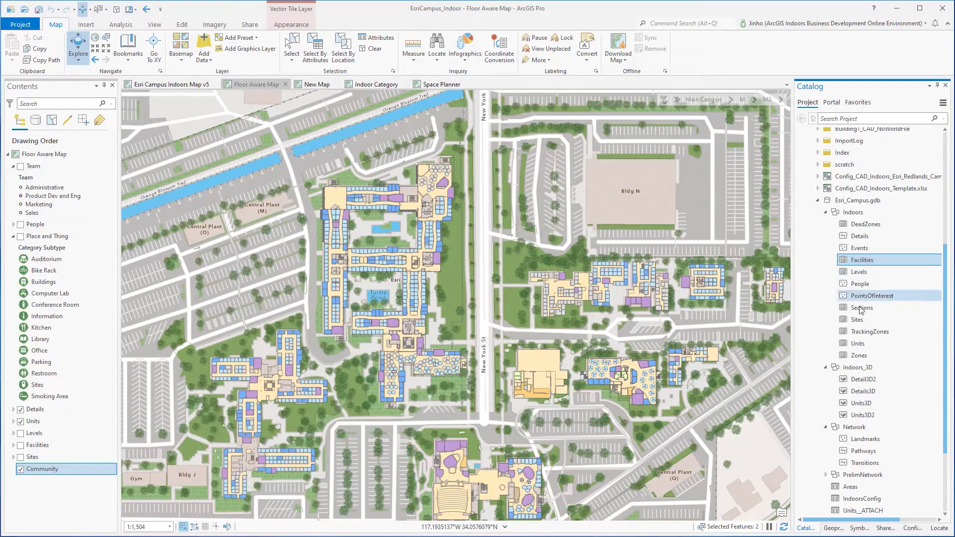
{"action": "left_click", "coordinate": [858, 323]}
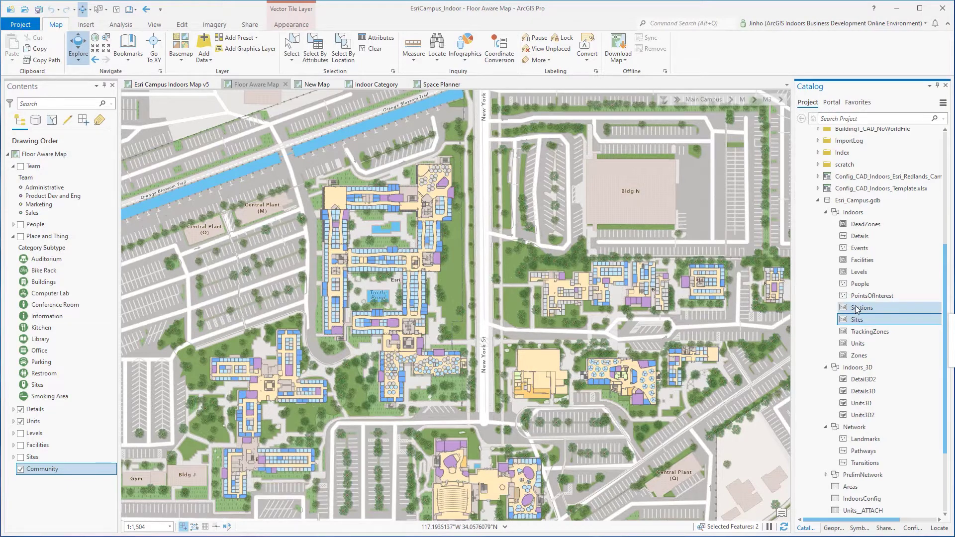
{"action": "left_click", "coordinate": [826, 212]}
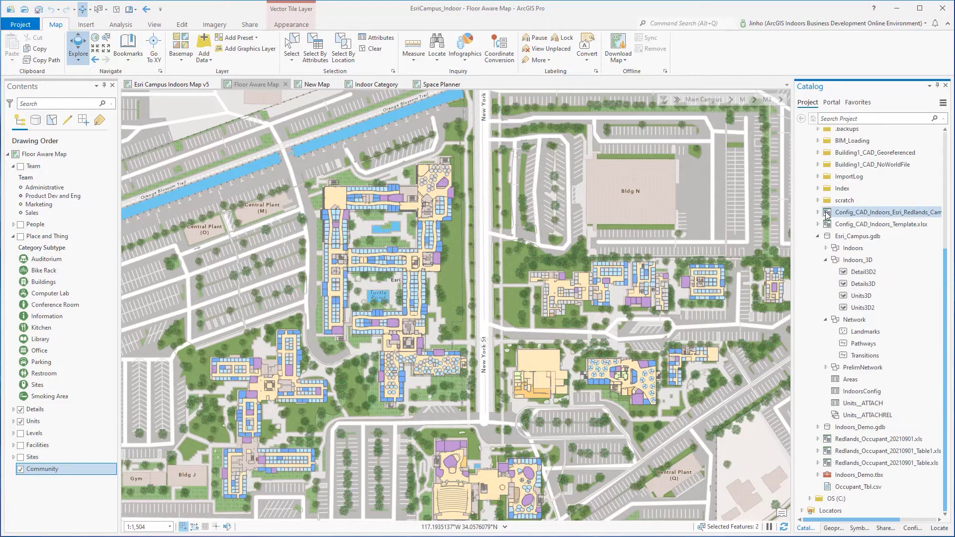
{"action": "left_click", "coordinate": [827, 248]}
{"action": "left_click_drag", "start_coordinate": [554, 228], "coordinate": [566, 204]}
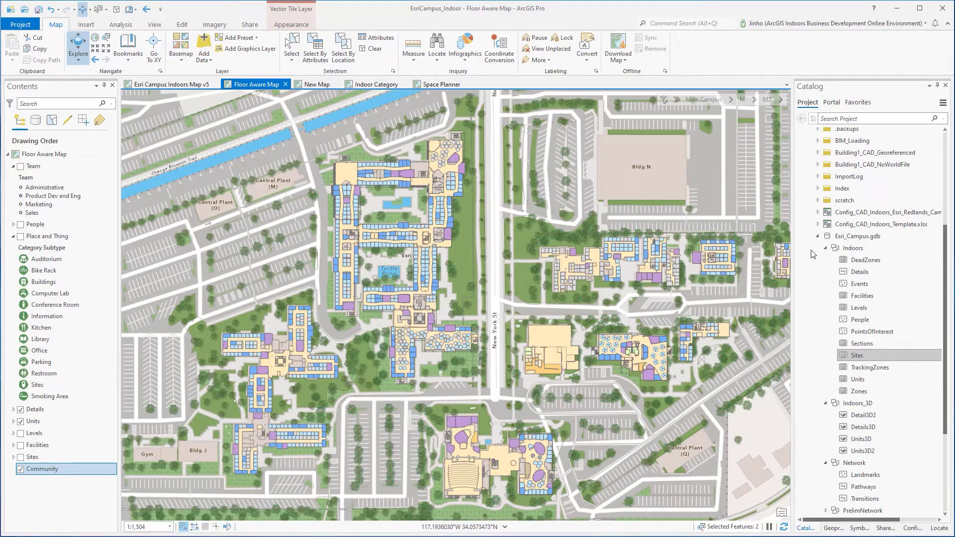
{"action": "left_click_drag", "start_coordinate": [672, 253], "coordinate": [540, 274]}
{"action": "left_click_drag", "start_coordinate": [417, 279], "coordinate": [561, 235]}
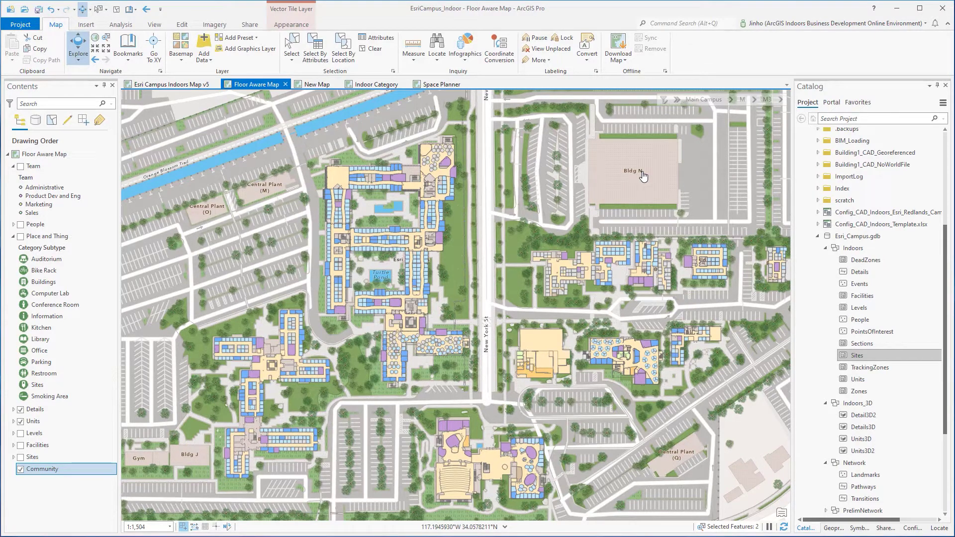
Filter the map to the Training Center site, then switch to the Main Campus site
{"action": "left_click", "coordinate": [729, 99]}
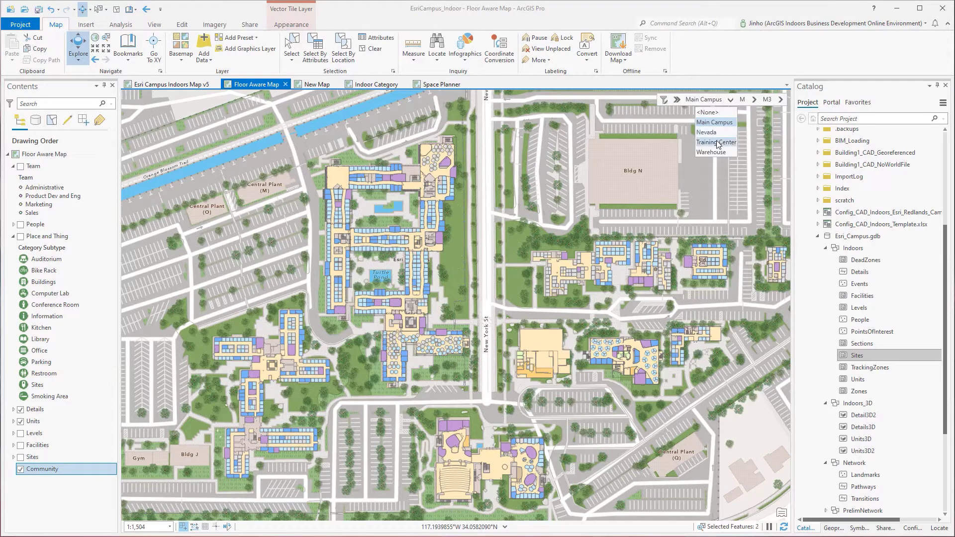
{"action": "left_click", "coordinate": [717, 143]}
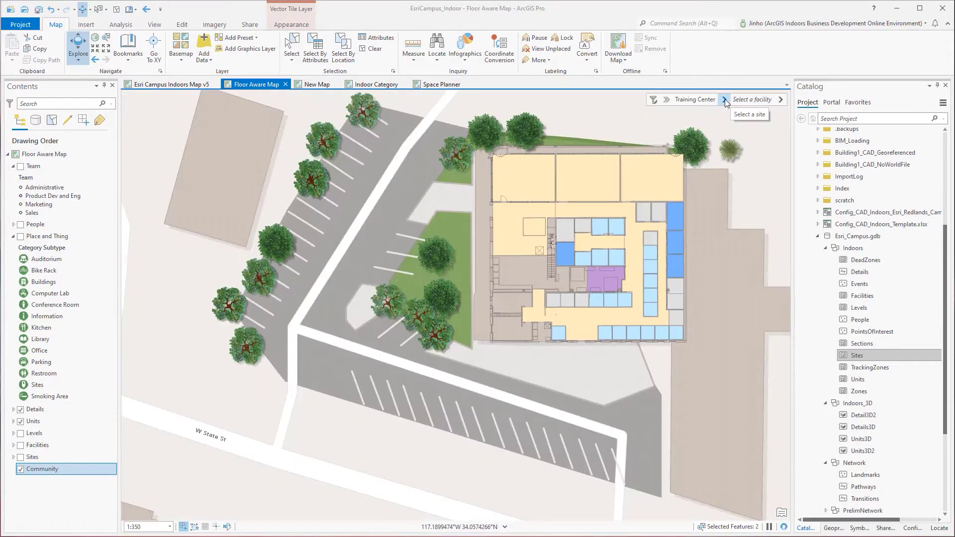
{"action": "left_click", "coordinate": [727, 100]}
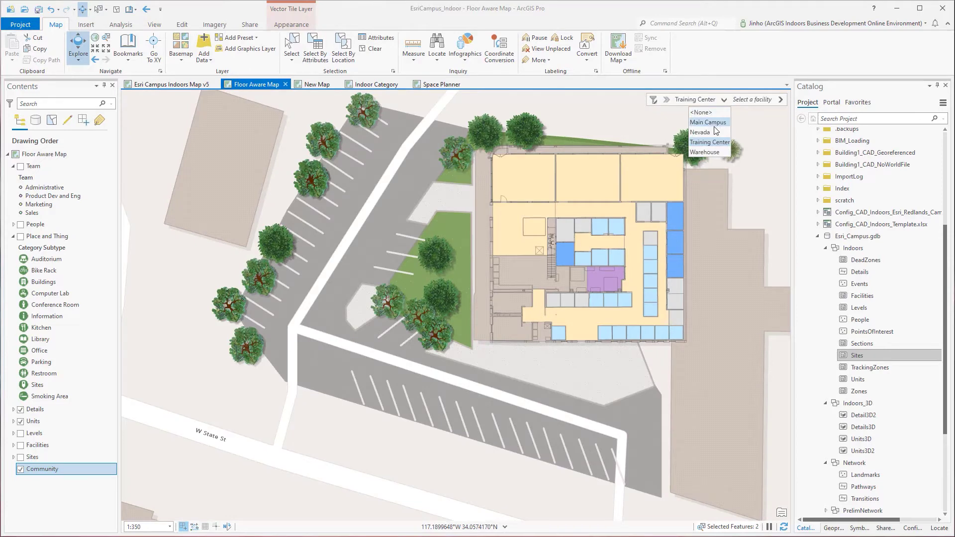
{"action": "left_click", "coordinate": [711, 122]}
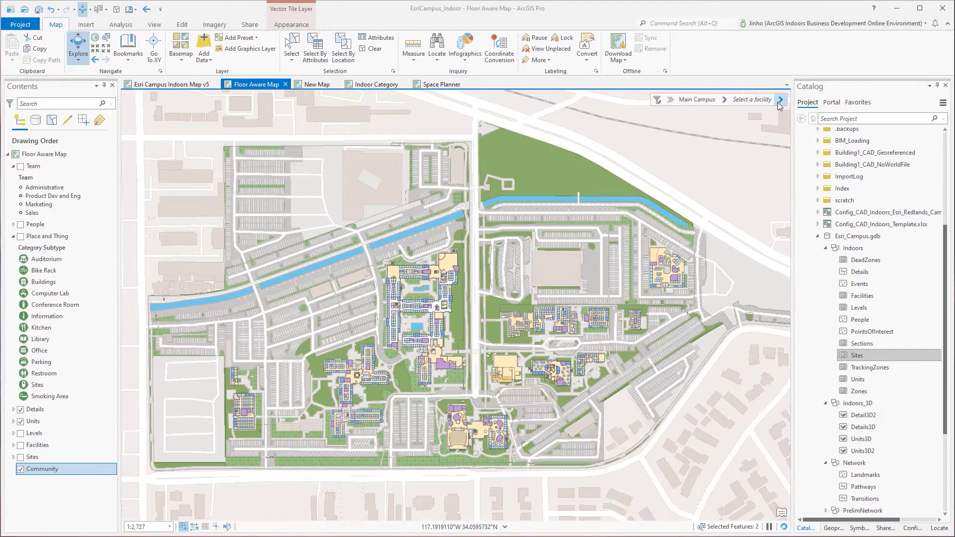
Show facility L and step its floor plan through levels L2 and L3
{"action": "left_click", "coordinate": [779, 101]}
{"action": "left_click", "coordinate": [759, 202]}
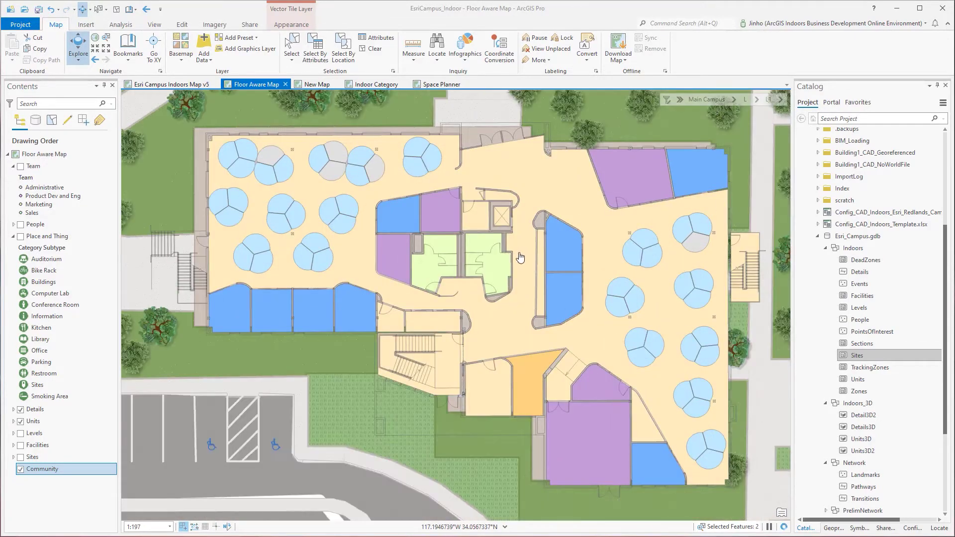
{"action": "scroll", "coordinate": [519, 257], "scroll_direction": "down", "scroll_amount": 2}
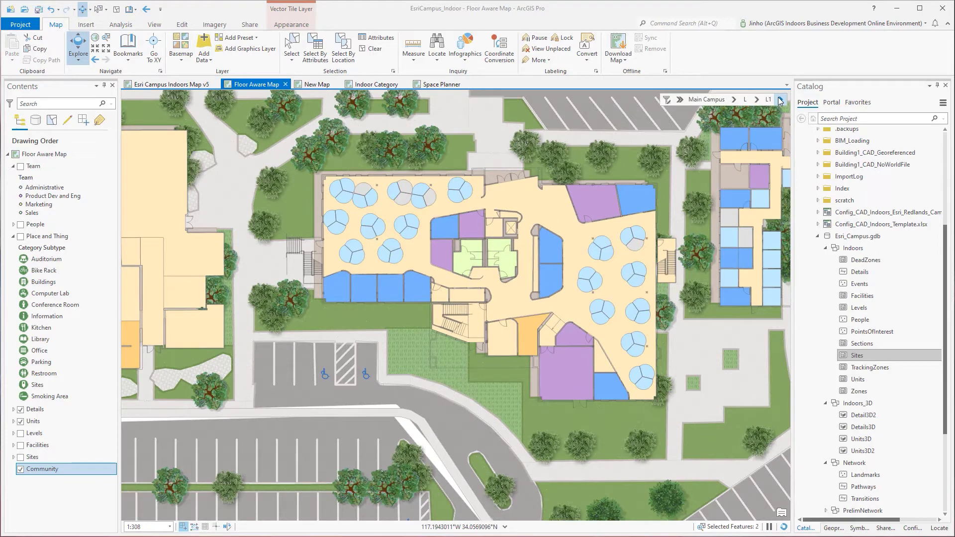
{"action": "left_click", "coordinate": [780, 101]}
{"action": "left_click", "coordinate": [779, 121]}
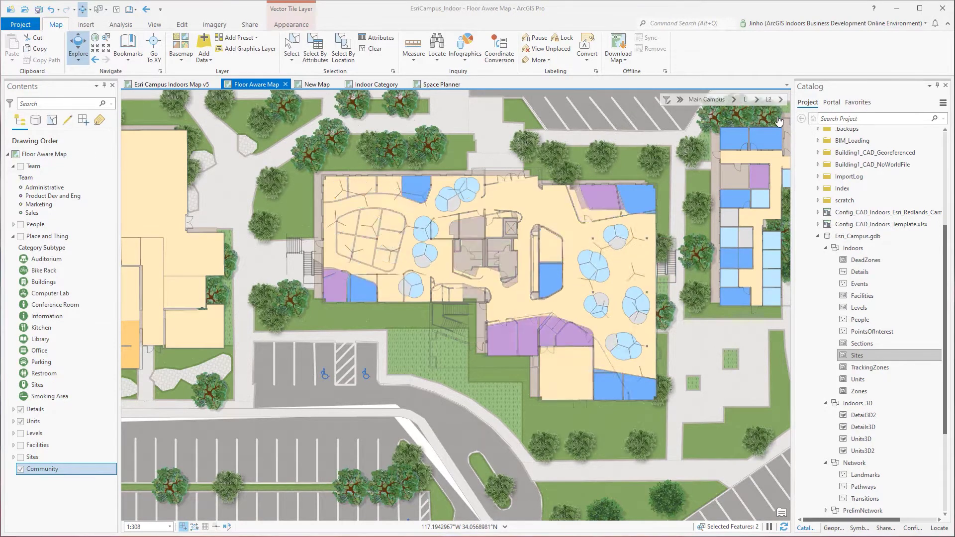
{"action": "left_click", "coordinate": [780, 100]}
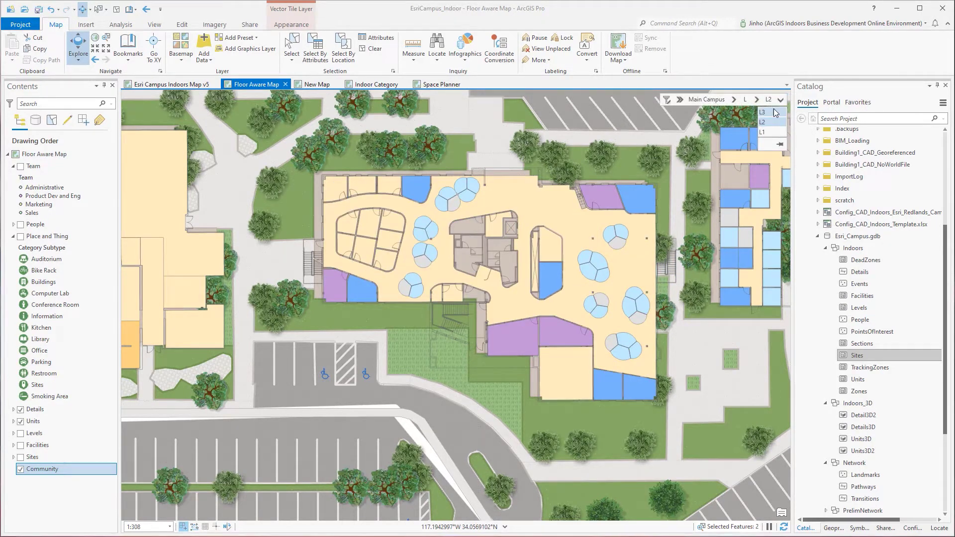
{"action": "left_click", "coordinate": [774, 113]}
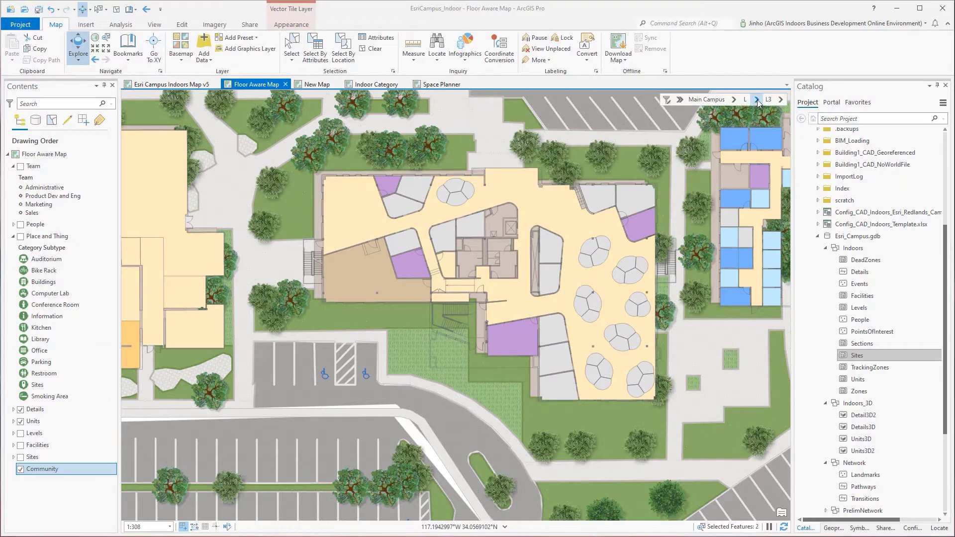
Switch the floor filter to facility M at level M2
{"action": "left_click", "coordinate": [757, 100]}
{"action": "left_click", "coordinate": [736, 213]}
{"action": "left_click", "coordinate": [781, 101]}
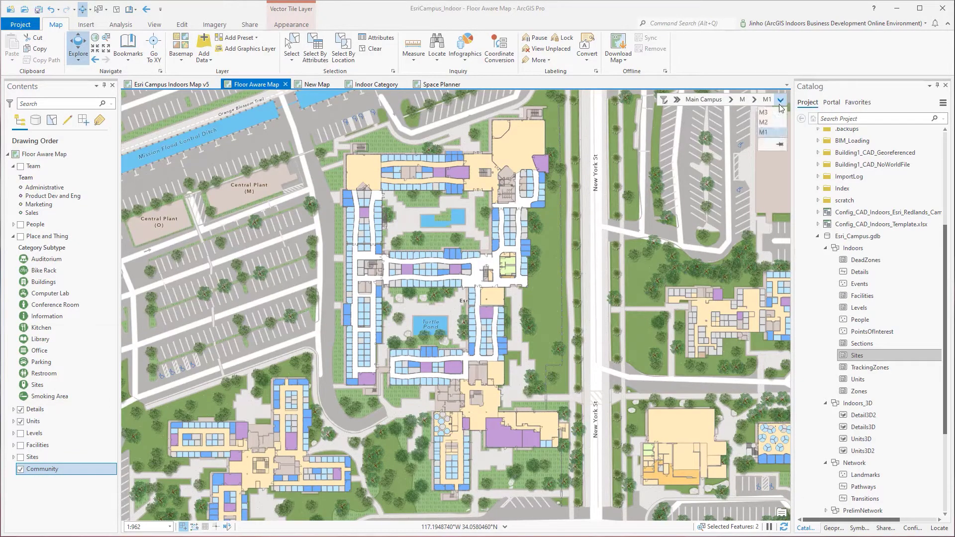
{"action": "left_click", "coordinate": [773, 122]}
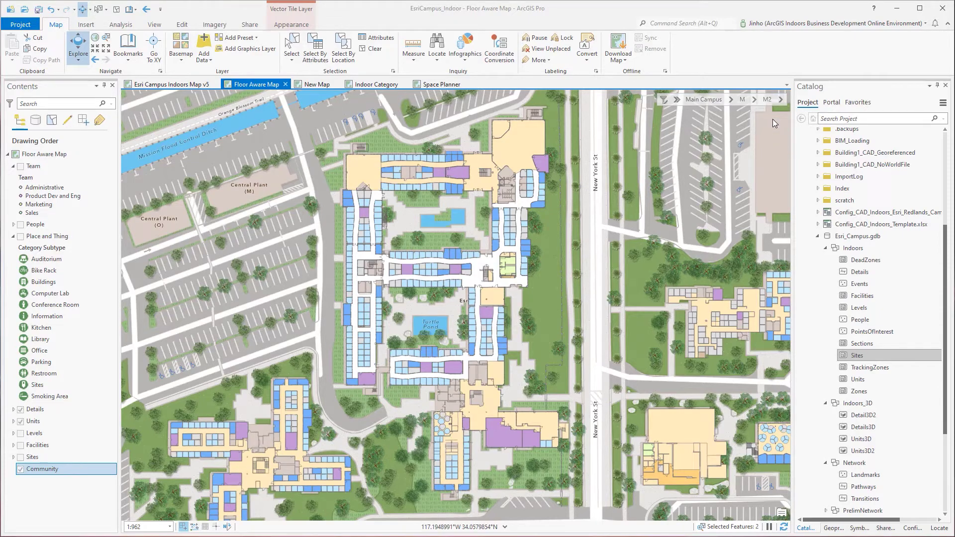
Toggle the Place and Thing layer on and off, pan the map, and select Units
{"action": "left_click", "coordinate": [21, 236]}
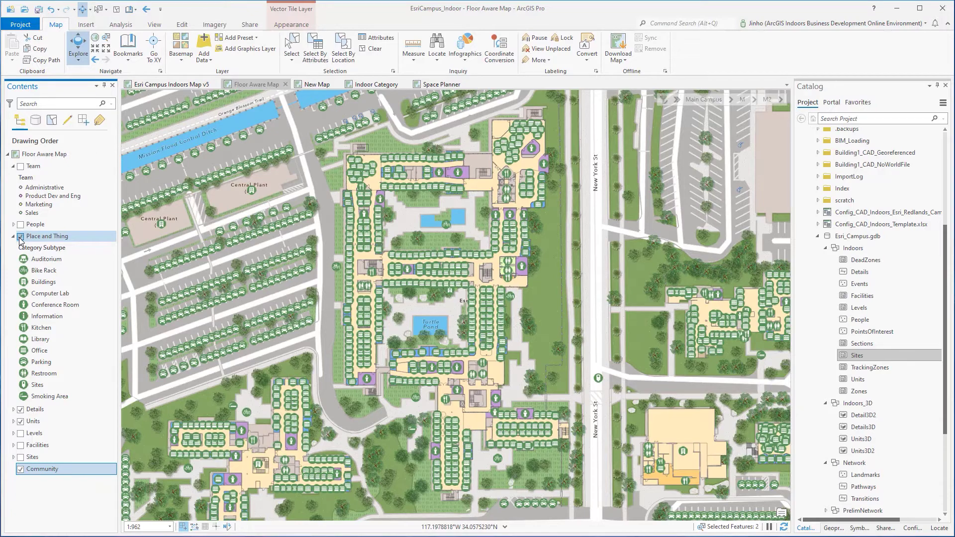
{"action": "left_click", "coordinate": [21, 237]}
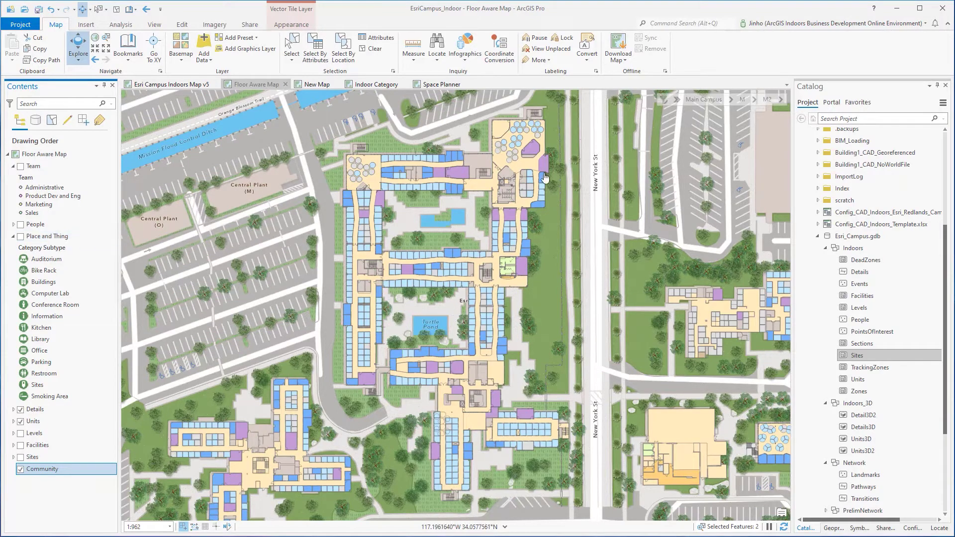
{"action": "left_click", "coordinate": [573, 183]}
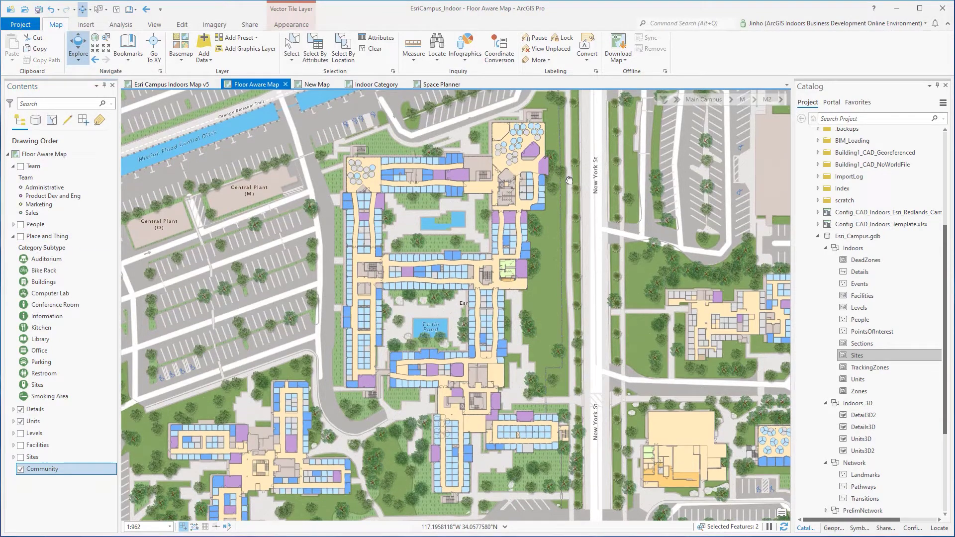
{"action": "left_click_drag", "start_coordinate": [573, 182], "coordinate": [545, 166]}
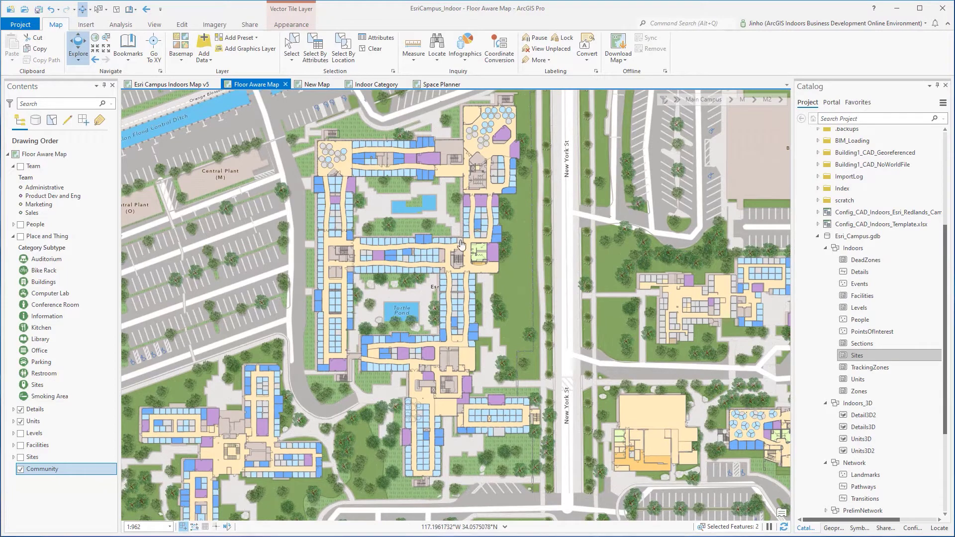
{"action": "scroll", "coordinate": [380, 239], "scroll_direction": "up", "scroll_amount": 2}
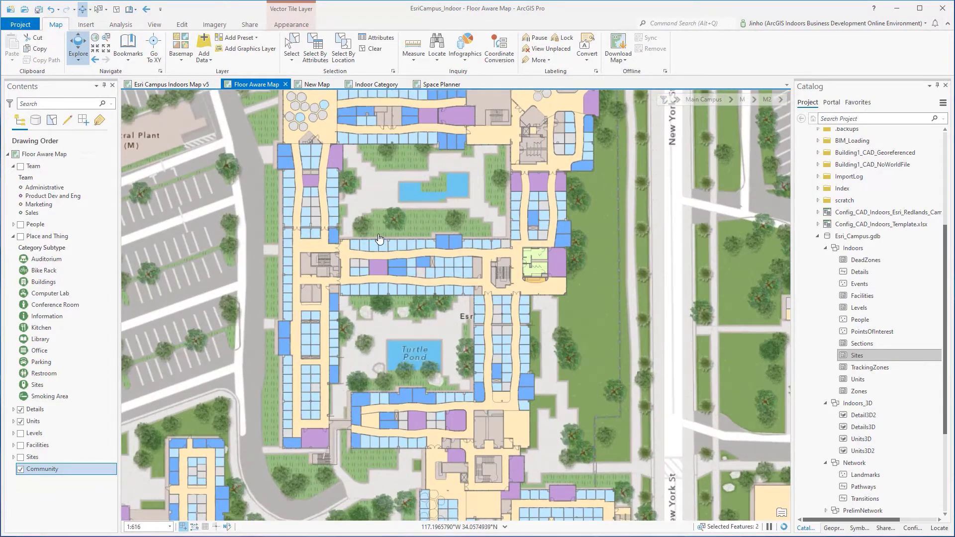
{"action": "left_click", "coordinate": [15, 421]}
Preview the Team and People layers, then turn Place and Thing on
{"action": "left_click", "coordinate": [20, 167]}
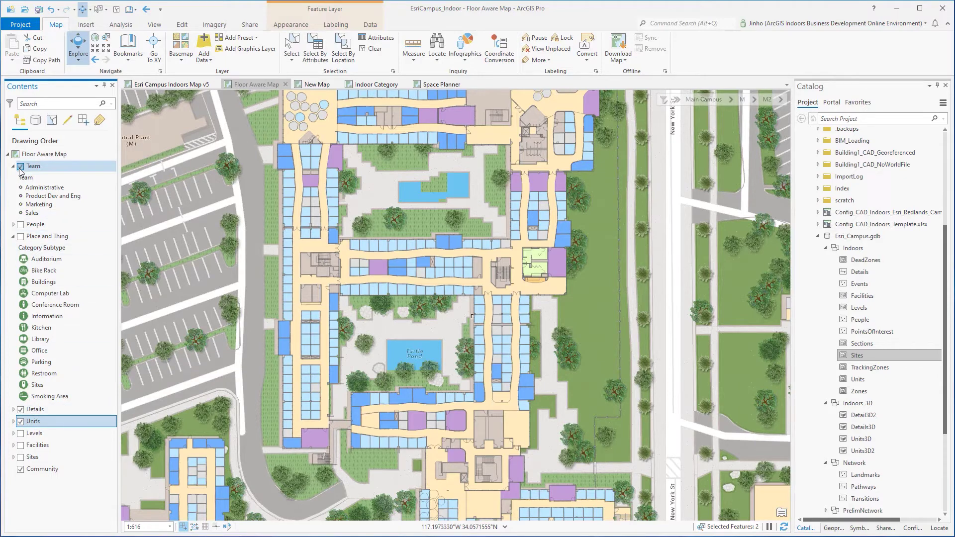
{"action": "left_click", "coordinate": [20, 224]}
{"action": "left_click", "coordinate": [20, 166]}
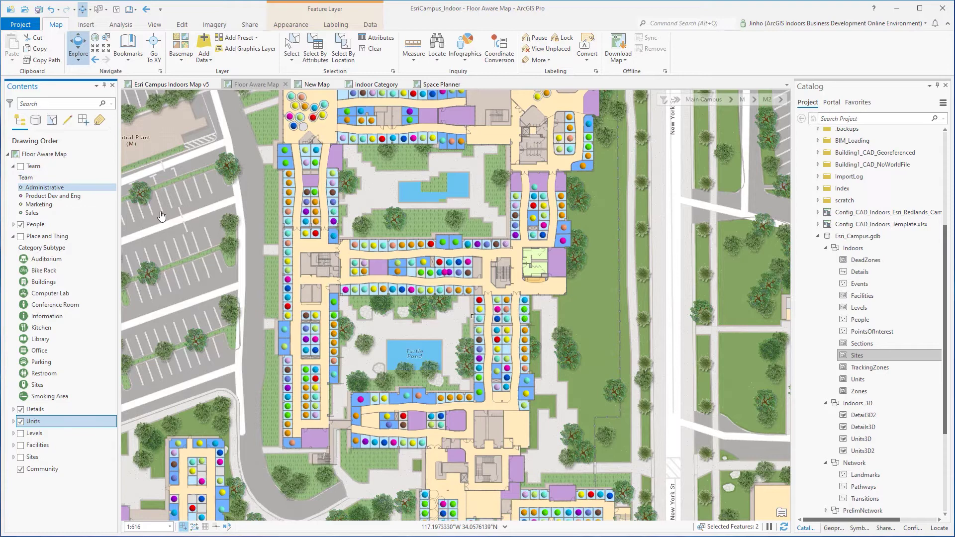
{"action": "left_click", "coordinate": [14, 225]}
{"action": "scroll", "coordinate": [65, 268], "scroll_direction": "down", "scroll_amount": 2}
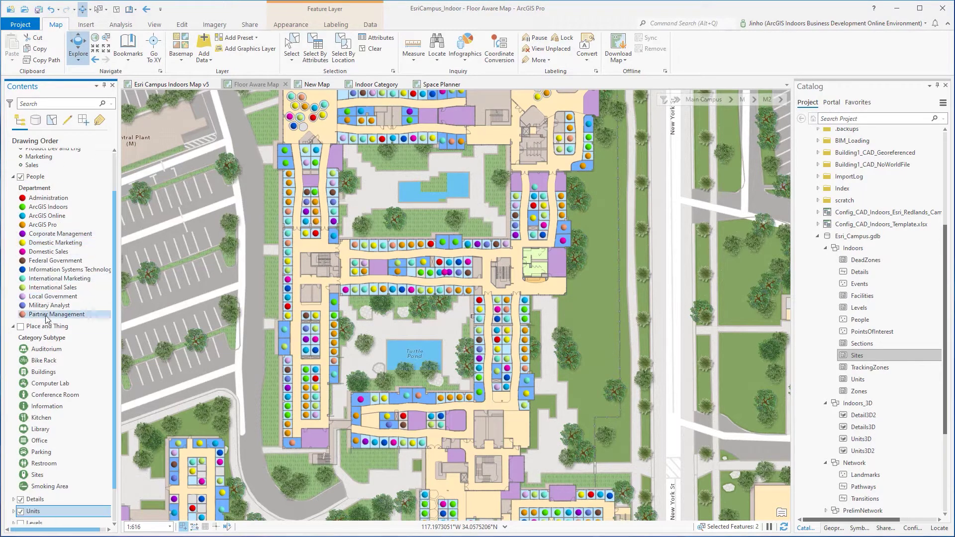
{"action": "left_click", "coordinate": [20, 176]}
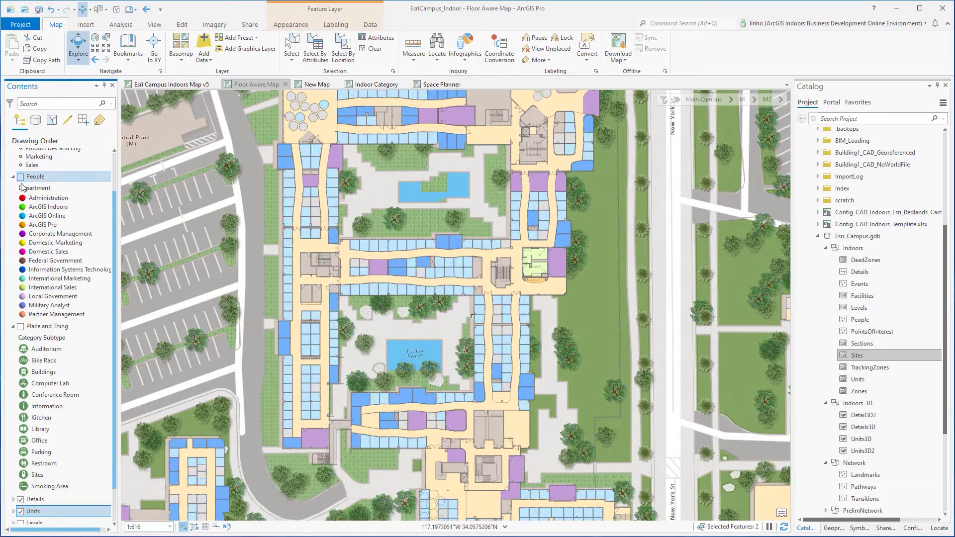
{"action": "left_click", "coordinate": [20, 327]}
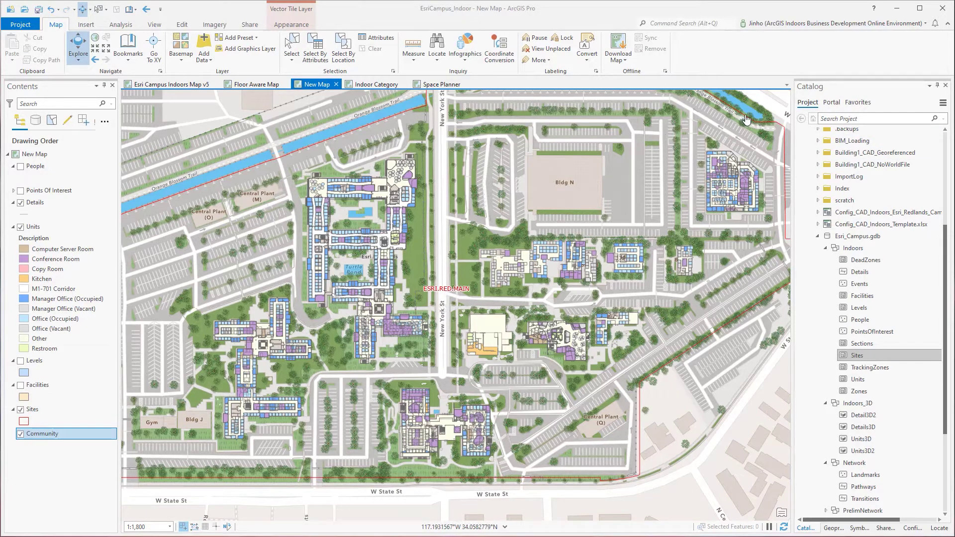
{"action": "scroll", "coordinate": [381, 199], "scroll_direction": "up", "scroll_amount": 5}
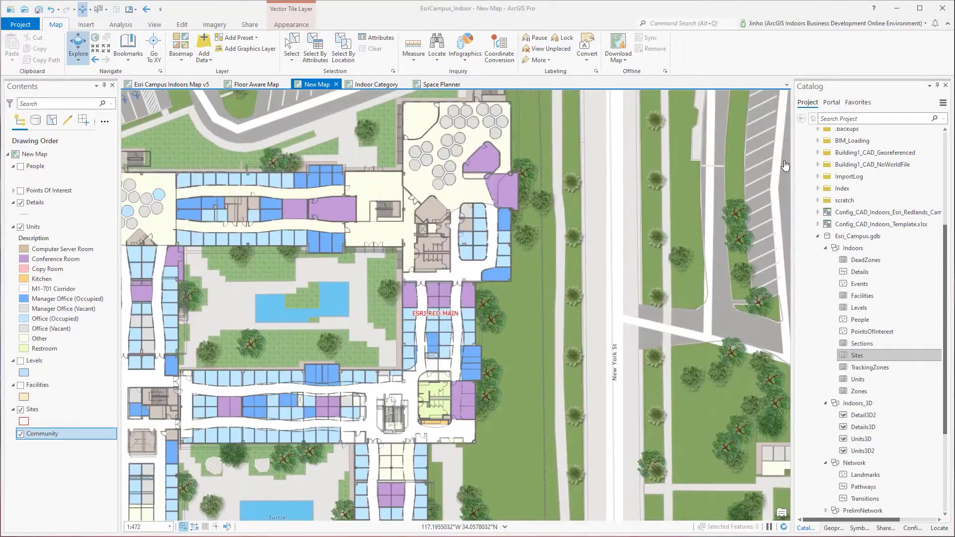
{"action": "scroll", "coordinate": [563, 250], "scroll_direction": "down", "scroll_amount": 2}
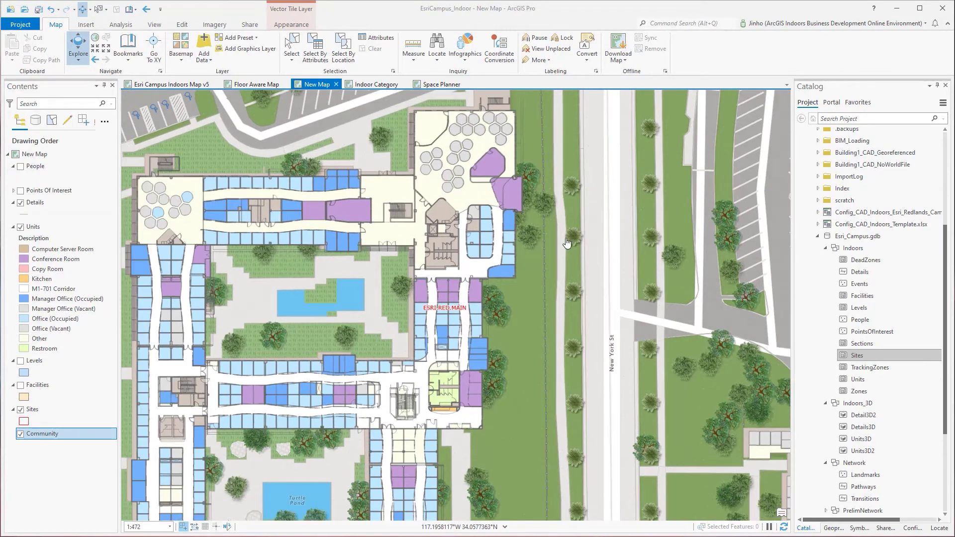
{"action": "scroll", "coordinate": [563, 250], "scroll_direction": "down", "scroll_amount": 2}
{"action": "left_click_drag", "start_coordinate": [614, 371], "coordinate": [525, 280]}
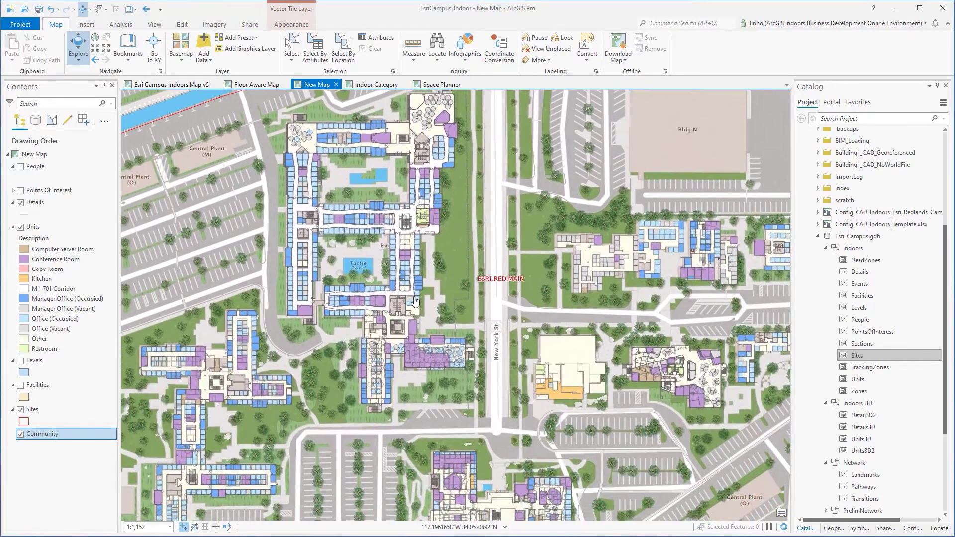
In the New Map's properties, set Sites and Facilities as the sites and facilities layers
{"action": "right_click", "coordinate": [42, 160]}
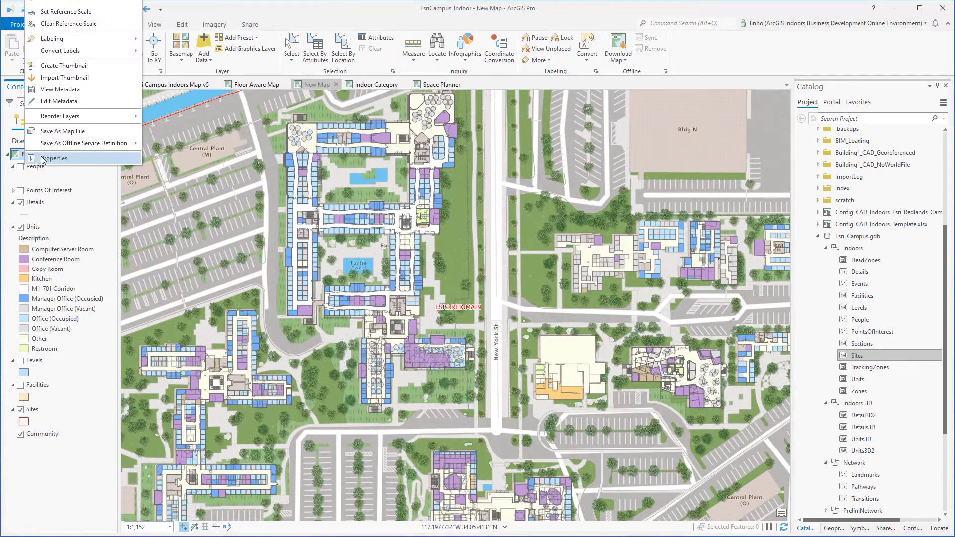
{"action": "left_click", "coordinate": [45, 158]}
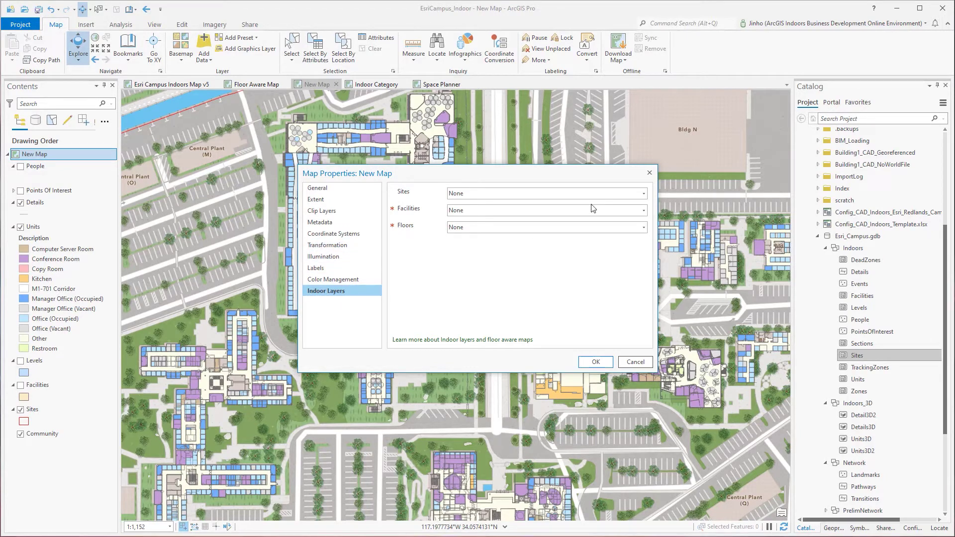
{"action": "left_click", "coordinate": [643, 196]}
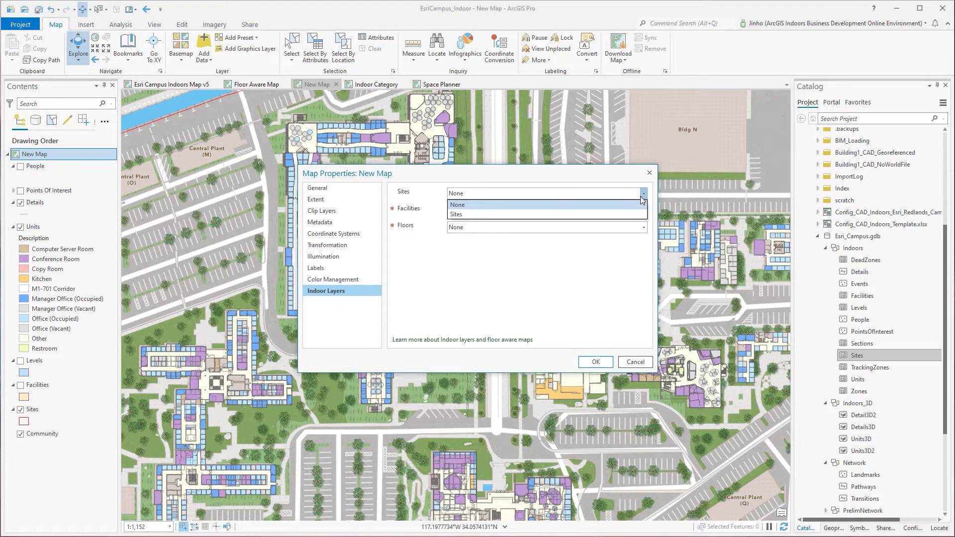
{"action": "left_click", "coordinate": [608, 214]}
{"action": "left_click", "coordinate": [607, 213]}
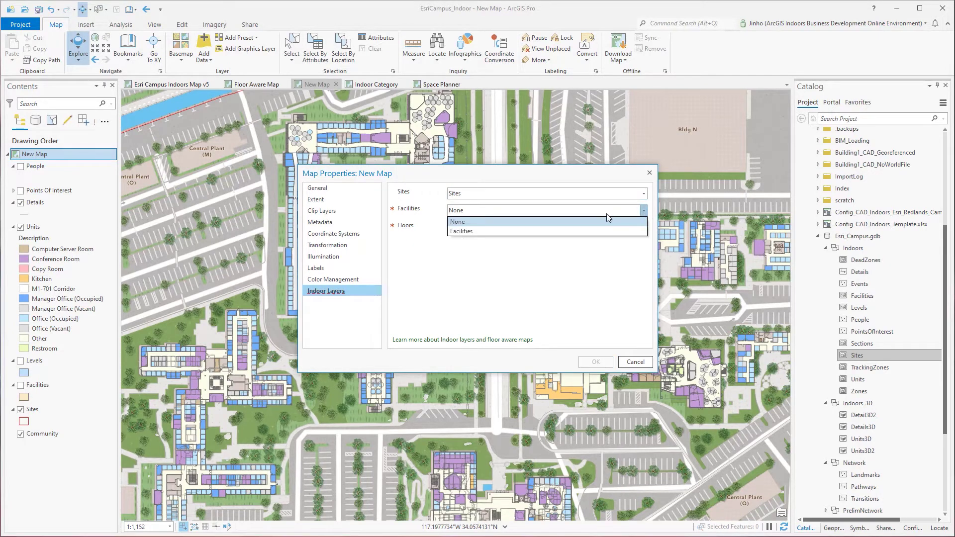
{"action": "left_click", "coordinate": [589, 232]}
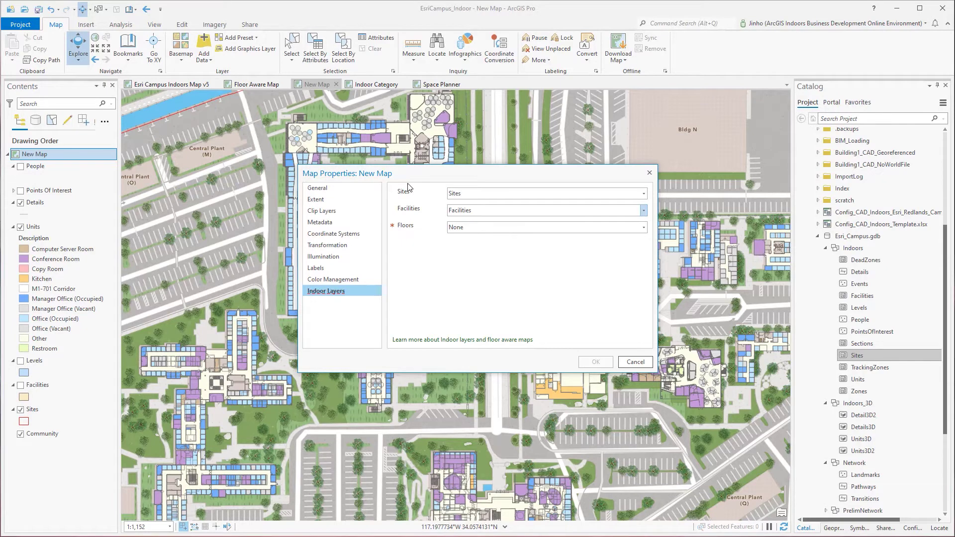
Recheck the Sites and Facilities choices and set Levels as the floors layer
{"action": "left_click", "coordinate": [644, 194]}
{"action": "left_click", "coordinate": [643, 207]}
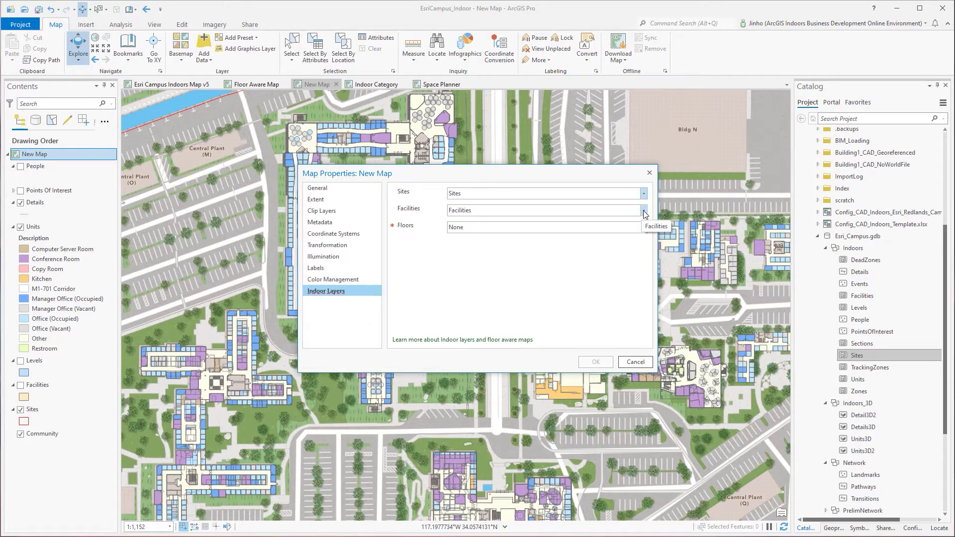
{"action": "left_click", "coordinate": [643, 211]}
{"action": "left_click", "coordinate": [637, 233]}
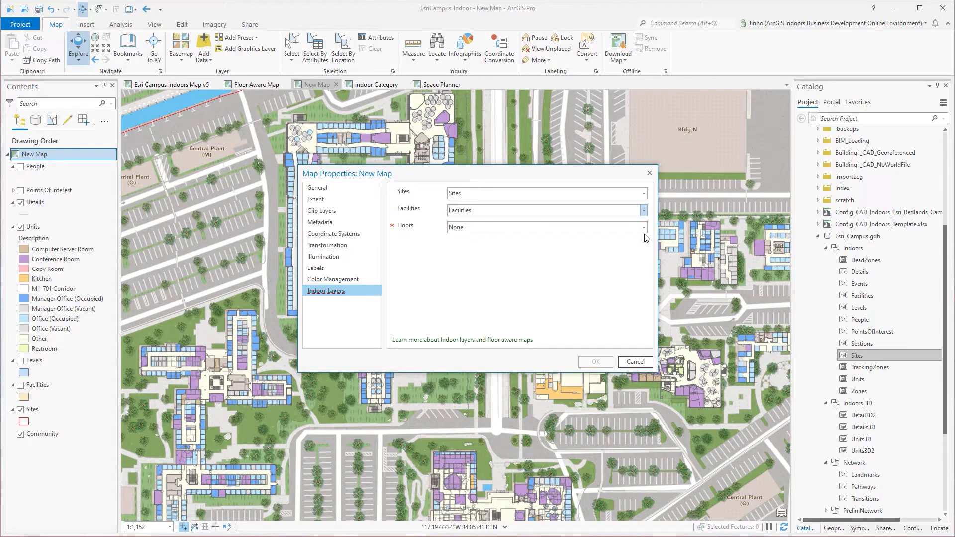
{"action": "left_click", "coordinate": [644, 228]}
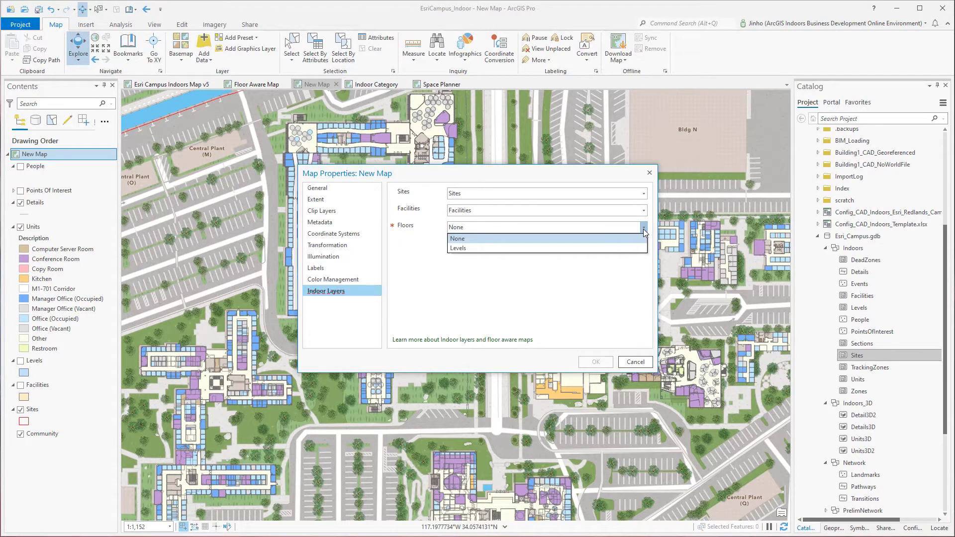
{"action": "left_click", "coordinate": [463, 248]}
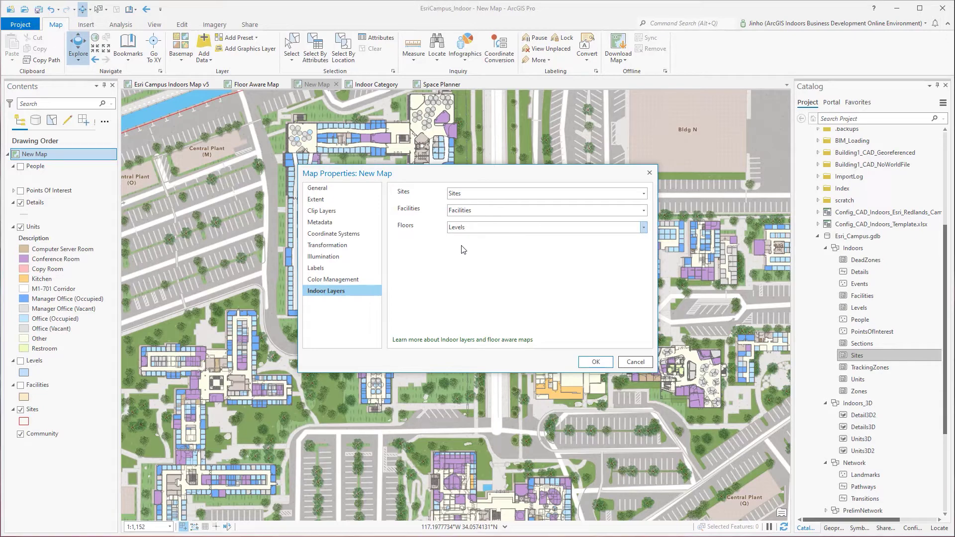
Apply the indoor layer settings and filter the map to the Main Campus site
{"action": "left_click", "coordinate": [592, 363]}
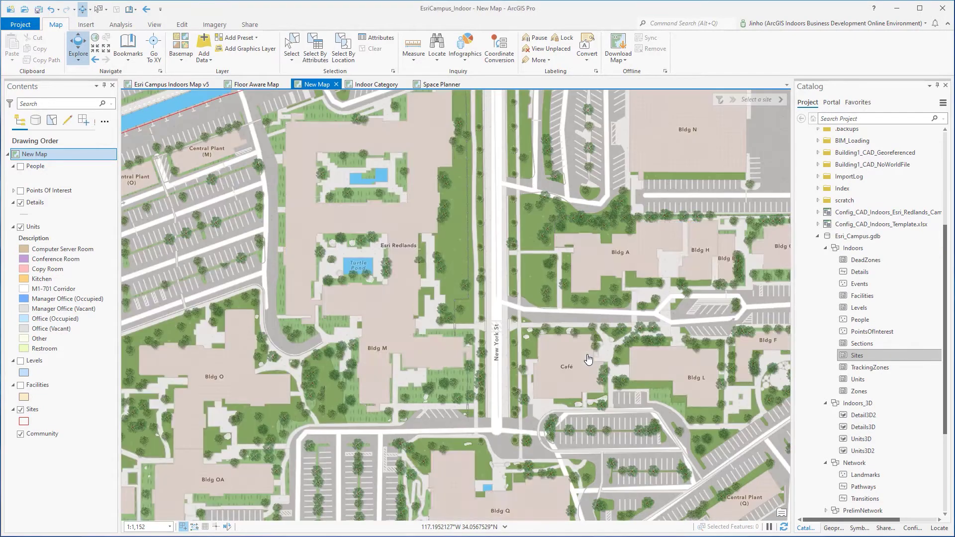
{"action": "left_click", "coordinate": [759, 102]}
{"action": "left_click", "coordinate": [763, 124]}
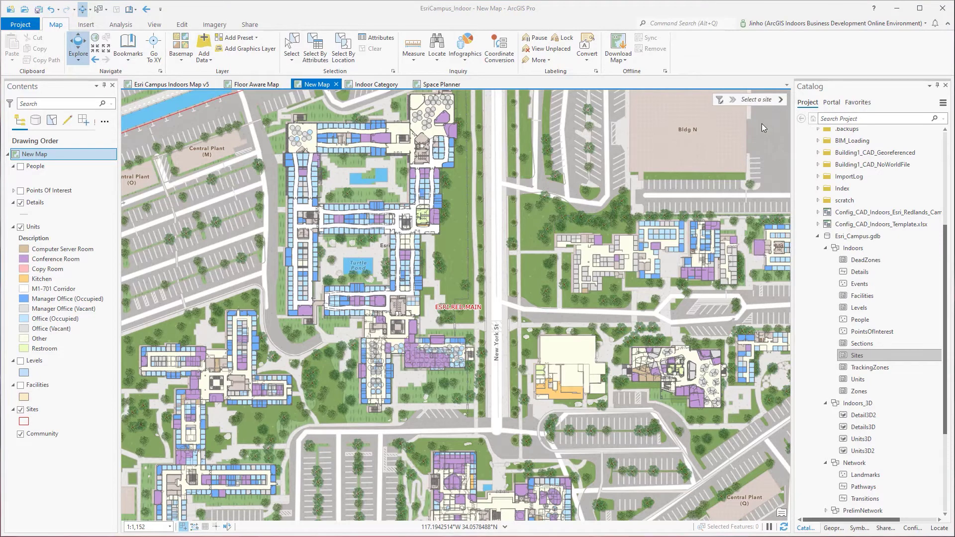
Filter to facility Q and show its floor Q3
{"action": "left_click", "coordinate": [780, 101]}
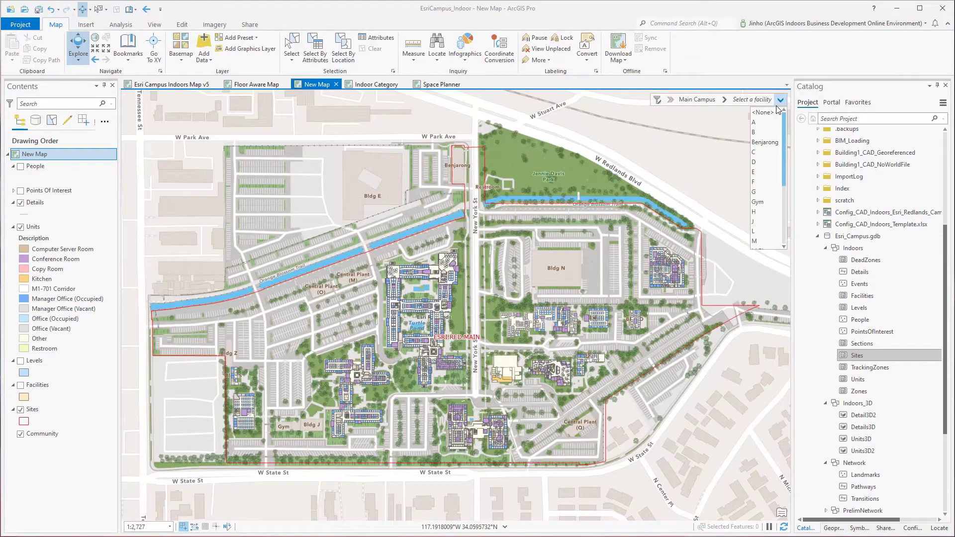
{"action": "scroll", "coordinate": [765, 199], "scroll_direction": "down", "scroll_amount": 1}
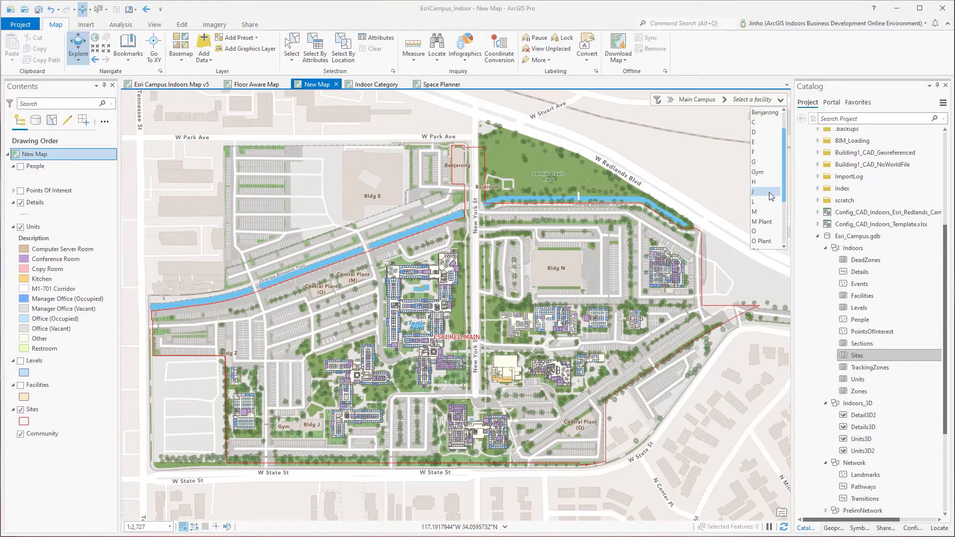
{"action": "scroll", "coordinate": [769, 204], "scroll_direction": "down", "scroll_amount": 2}
{"action": "left_click", "coordinate": [759, 224]}
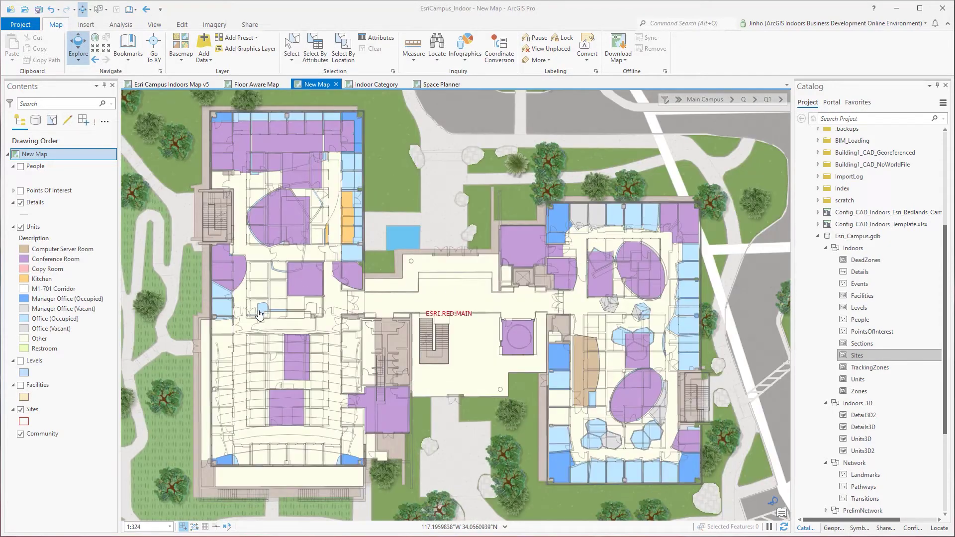
{"action": "left_click", "coordinate": [780, 100]}
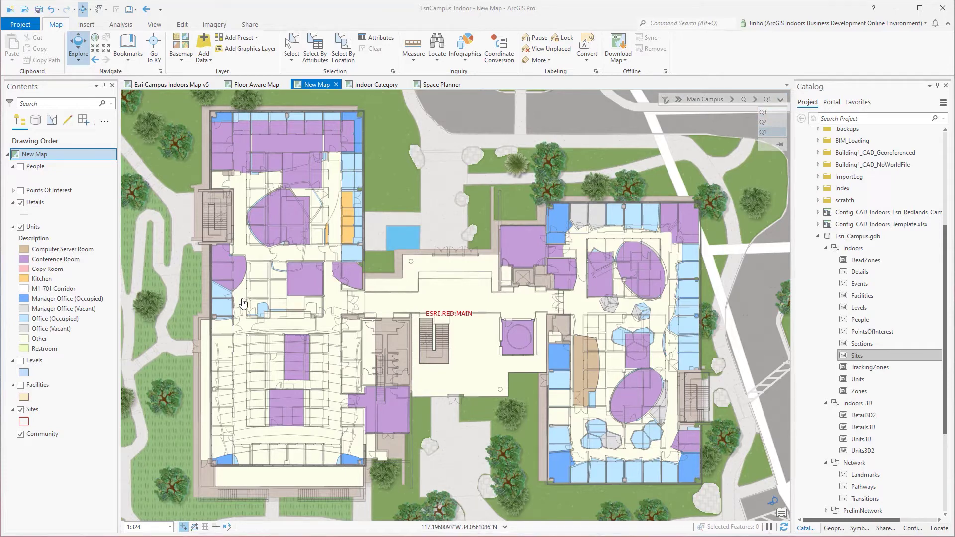
{"action": "left_click", "coordinate": [779, 101]}
{"action": "left_click", "coordinate": [779, 101]}
{"action": "left_click", "coordinate": [772, 122]}
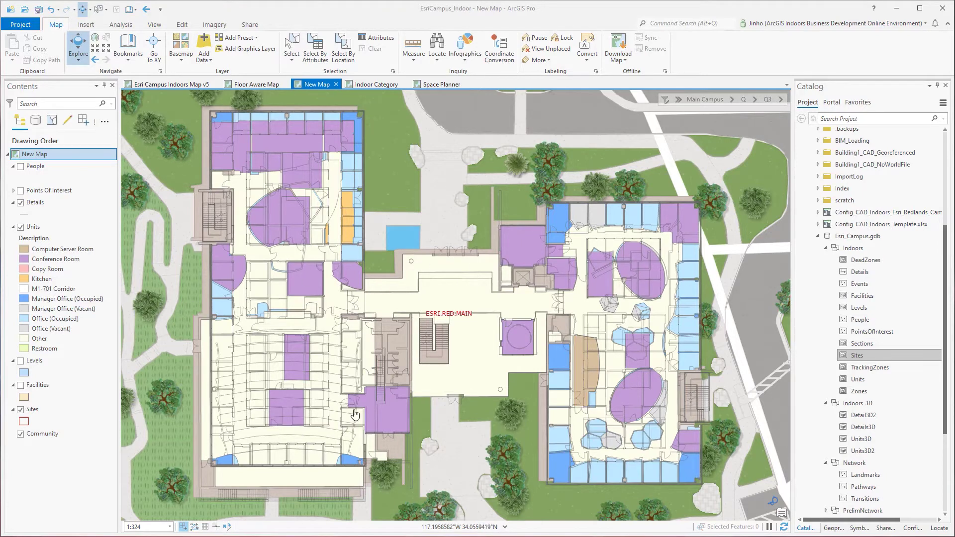
Open the Units attribute table and switch the map to building L's floor L1
{"action": "right_click", "coordinate": [38, 230]}
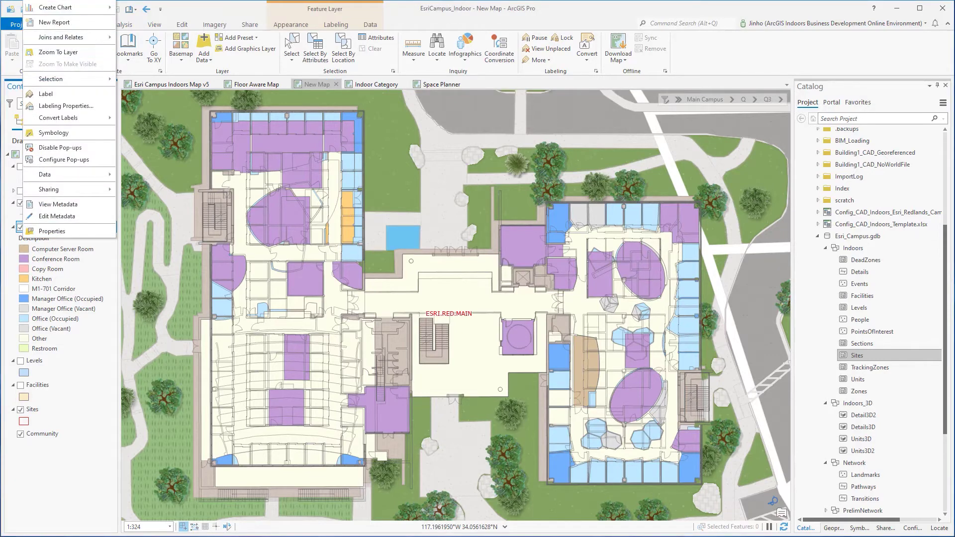
{"action": "key", "text": "ctrl+t"}
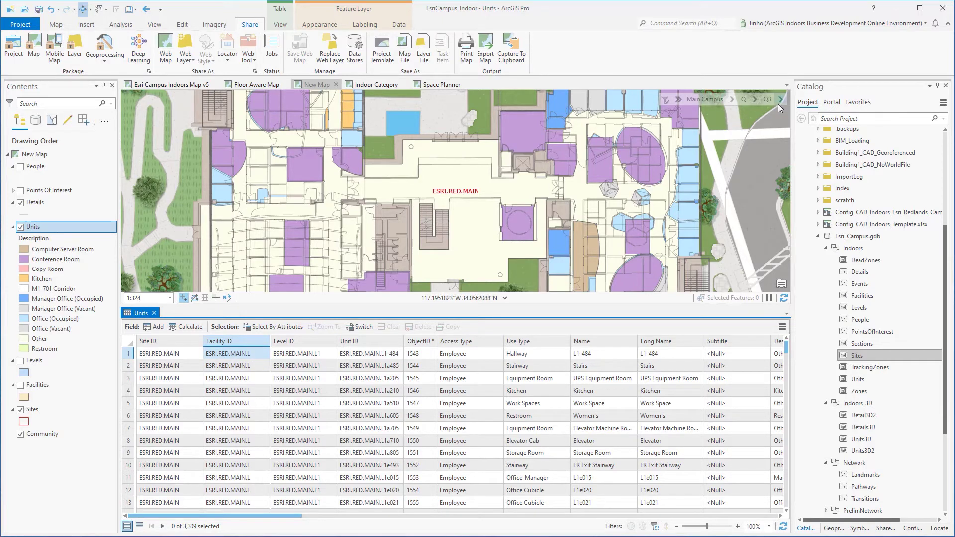
{"action": "left_click", "coordinate": [755, 100]}
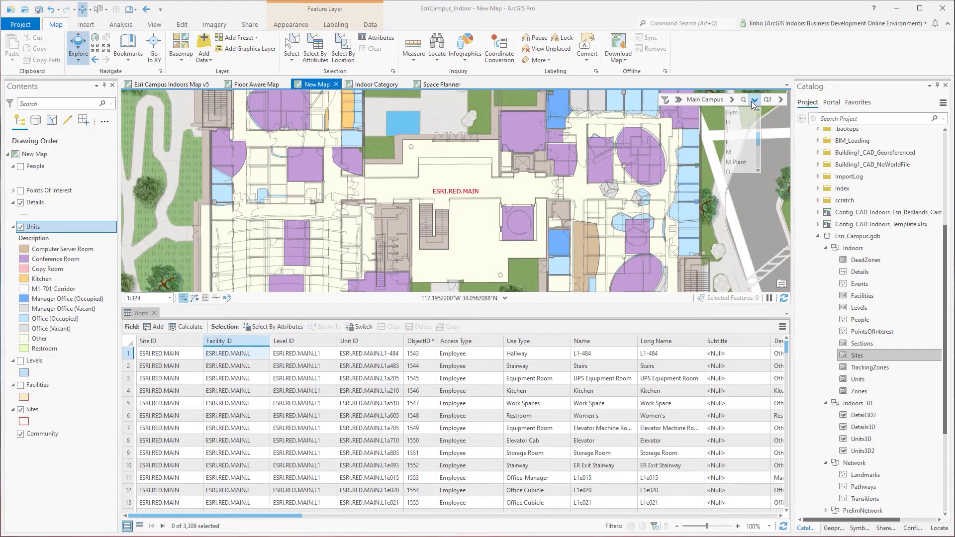
{"action": "left_click", "coordinate": [731, 142]}
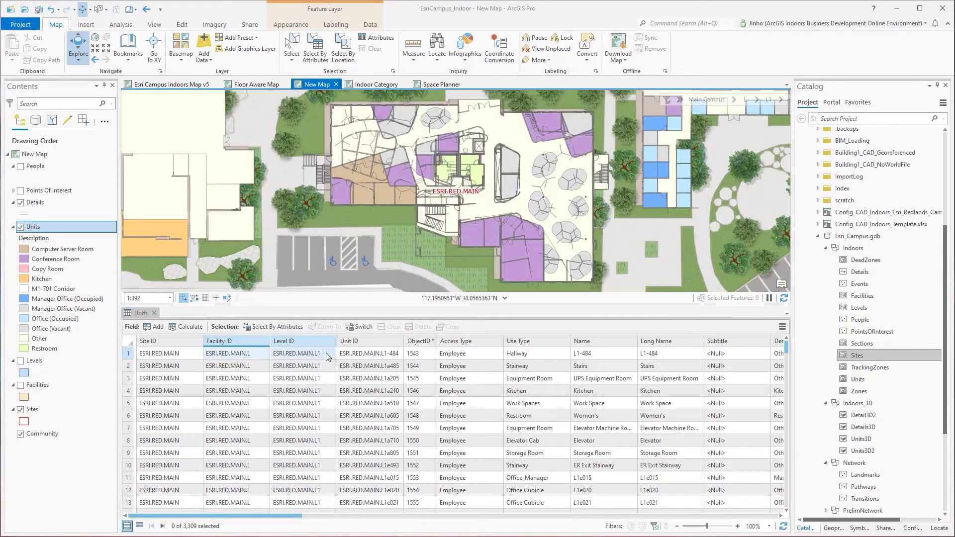
Inspect the Units table's Level ID values, then shrink the table to enlarge the map
{"action": "left_click", "coordinate": [304, 355]}
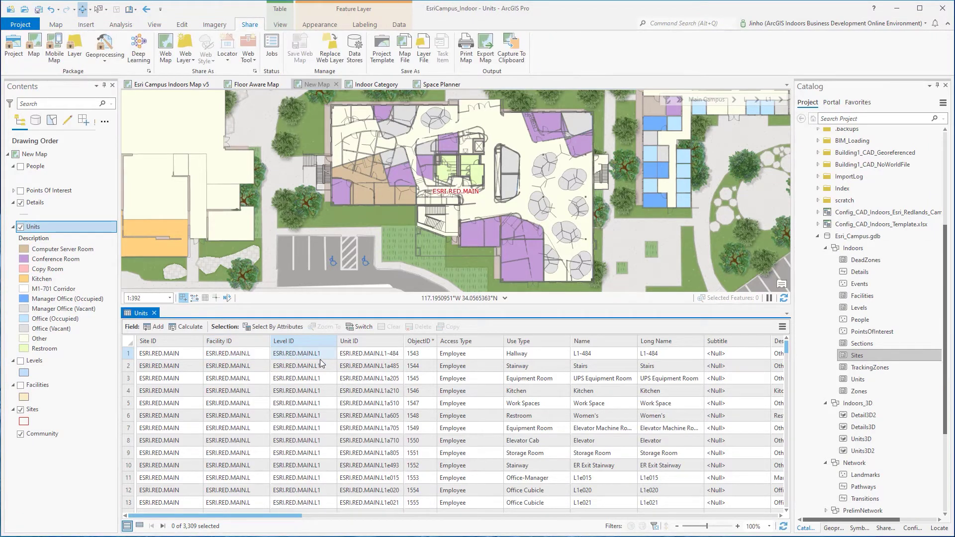
{"action": "left_click", "coordinate": [296, 378]}
{"action": "mouse_move", "coordinate": [306, 339]}
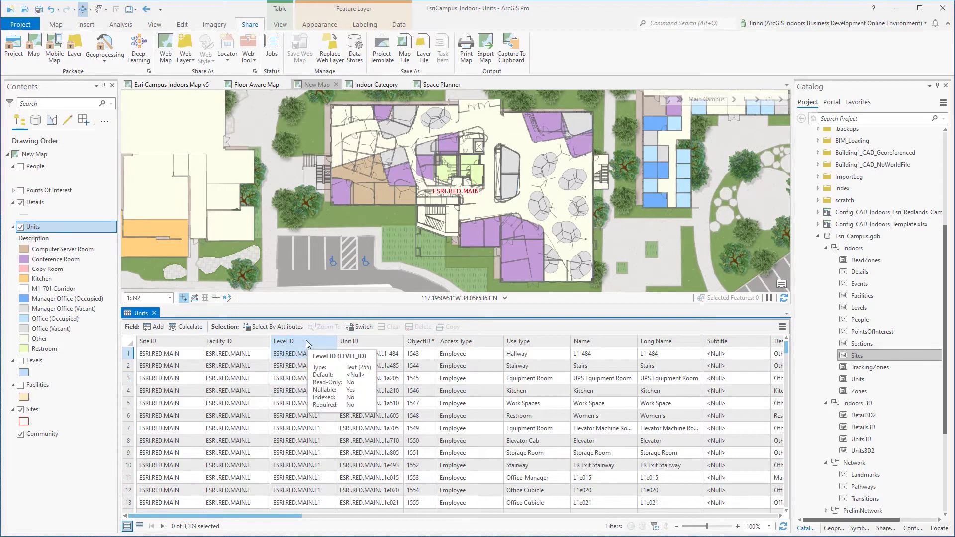
{"action": "left_click_drag", "start_coordinate": [264, 306], "coordinate": [267, 428]}
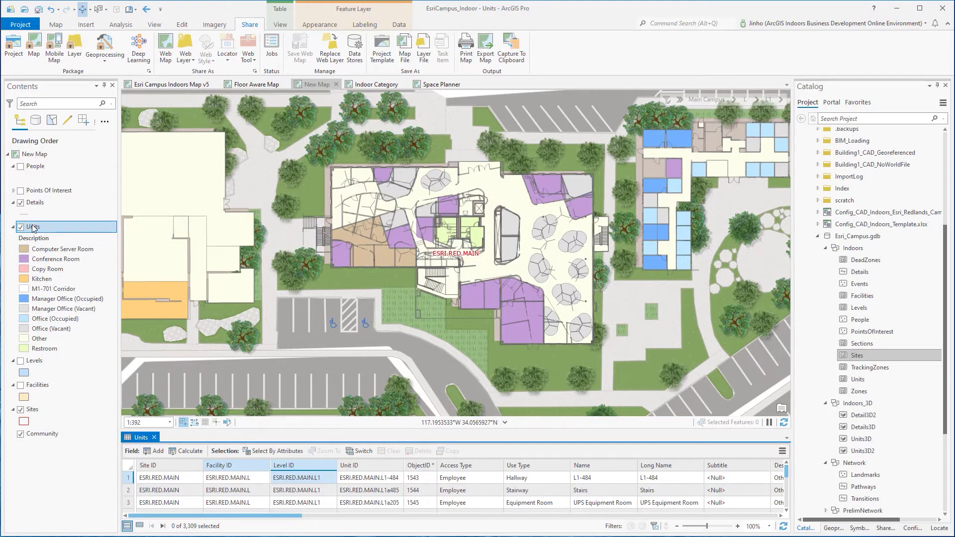
{"action": "left_click", "coordinate": [35, 230]}
Set Level ID as the Units layer's floor field in its Floors properties
{"action": "right_click", "coordinate": [37, 229]}
{"action": "left_click", "coordinate": [44, 508]}
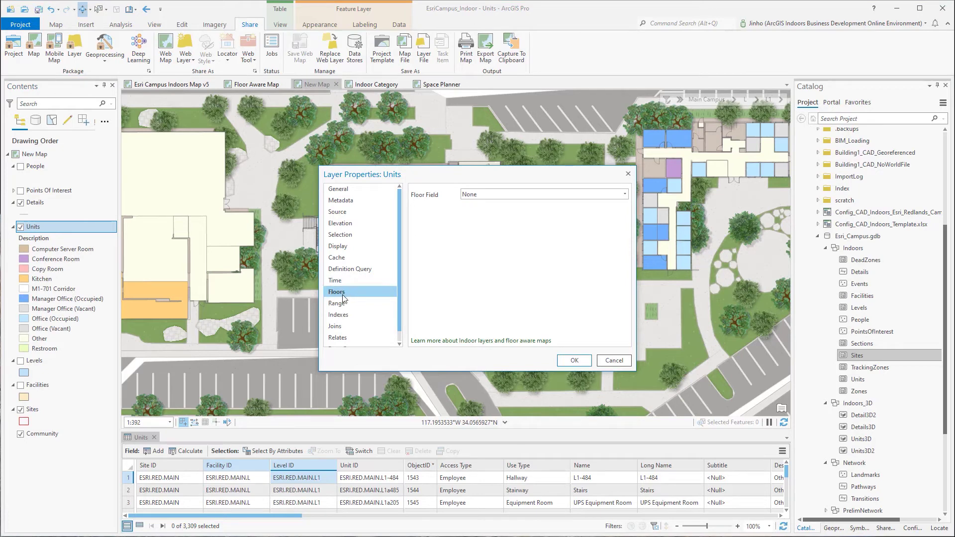
{"action": "left_click", "coordinate": [624, 197]}
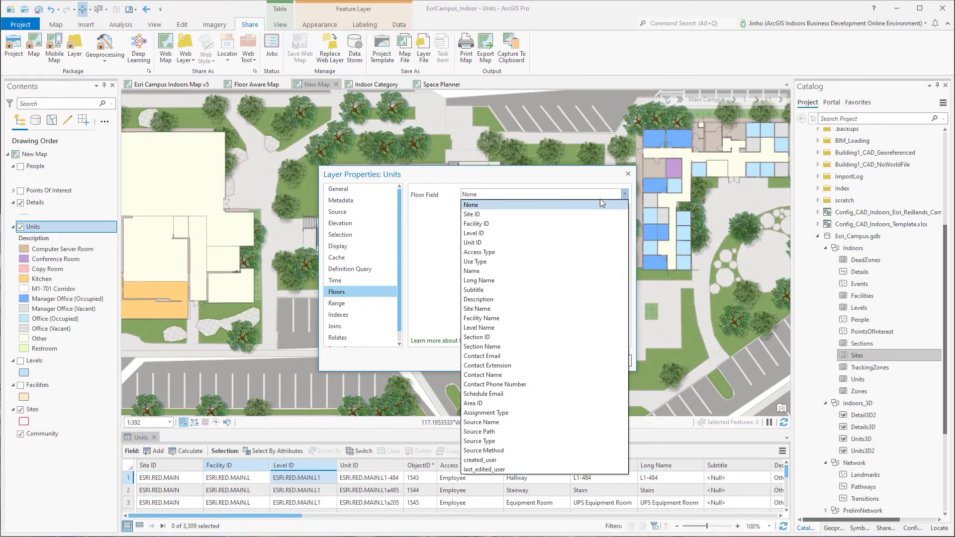
{"action": "left_click", "coordinate": [582, 232]}
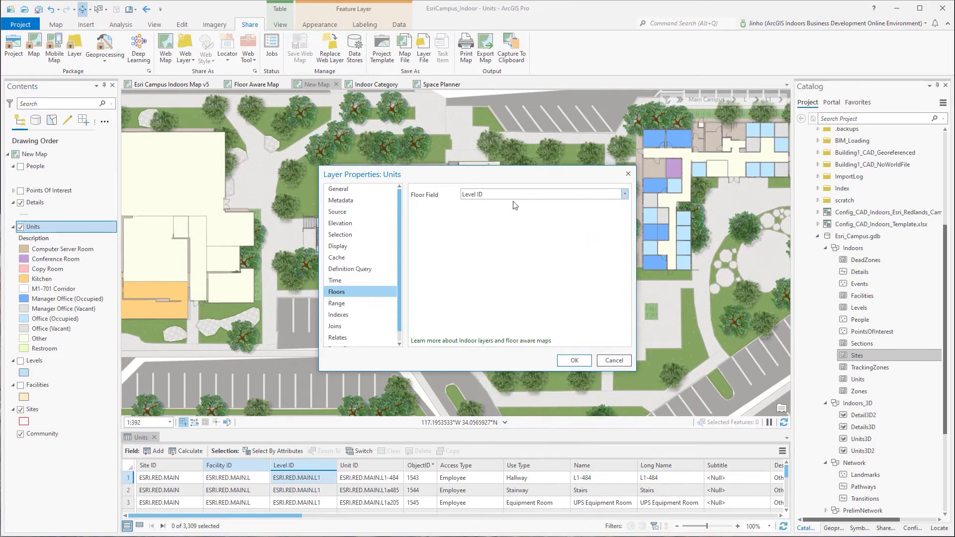
{"action": "left_click", "coordinate": [574, 361]}
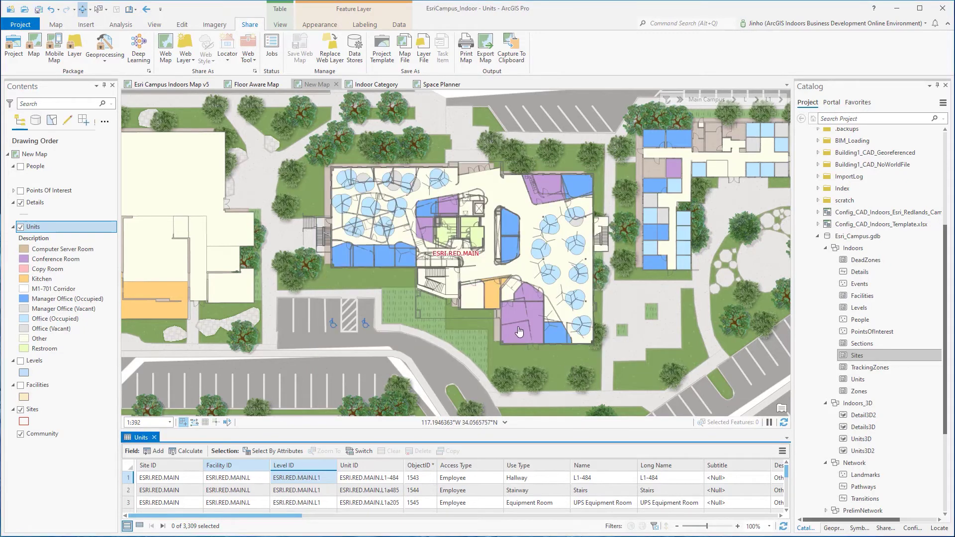
Step building L through floors L3, L2 and L1 to check the units change
{"action": "scroll", "coordinate": [489, 218], "scroll_direction": "down", "scroll_amount": 2}
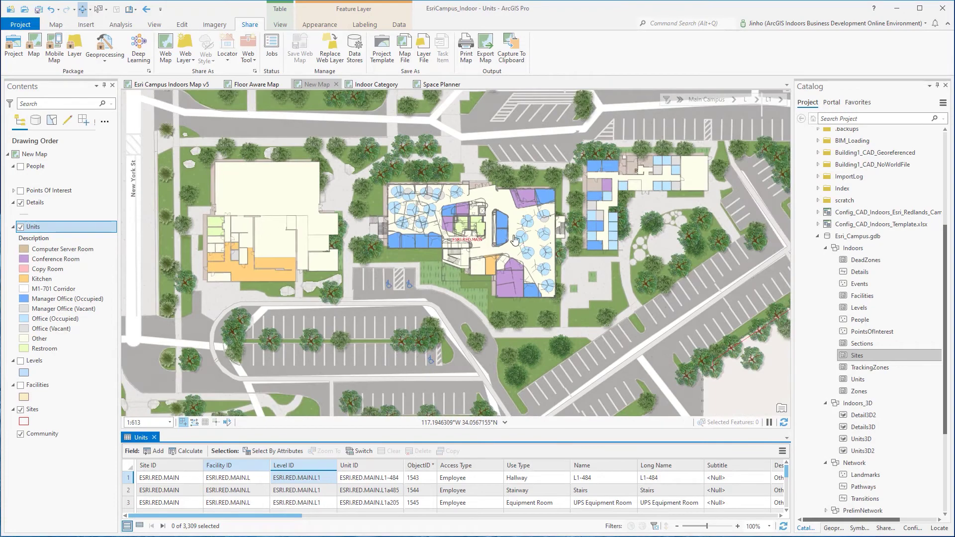
{"action": "left_click", "coordinate": [781, 101]}
{"action": "left_click", "coordinate": [769, 112]}
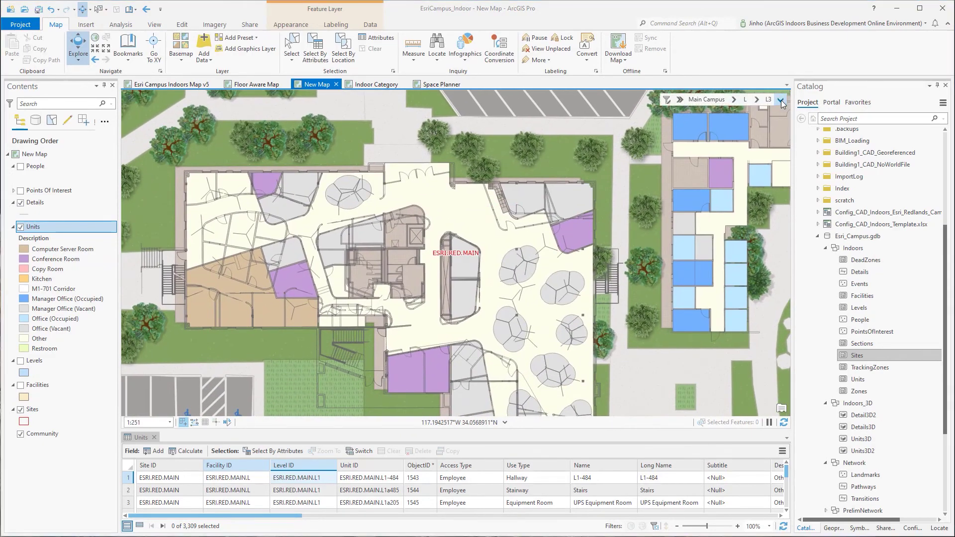
{"action": "left_click", "coordinate": [781, 100]}
{"action": "left_click", "coordinate": [765, 122]}
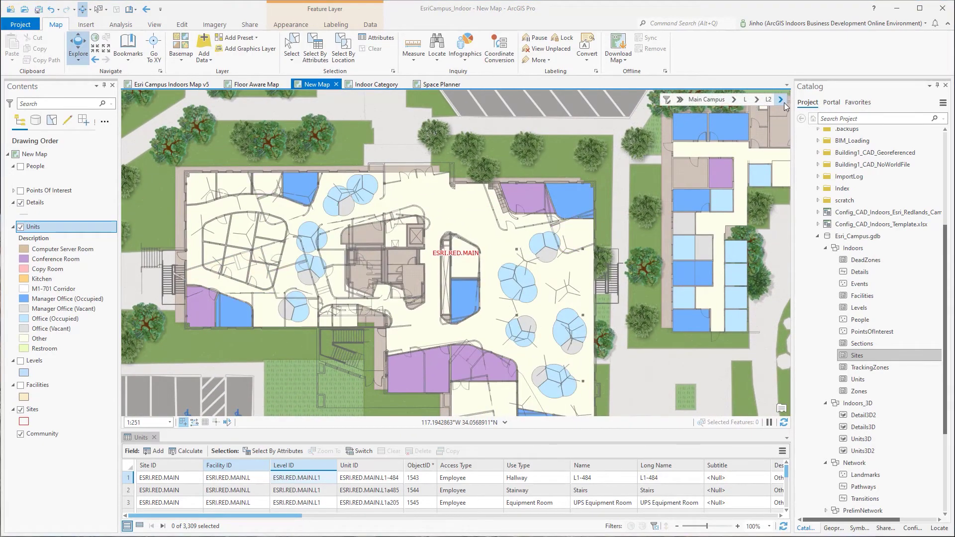
{"action": "left_click", "coordinate": [780, 100]}
{"action": "left_click", "coordinate": [766, 132]}
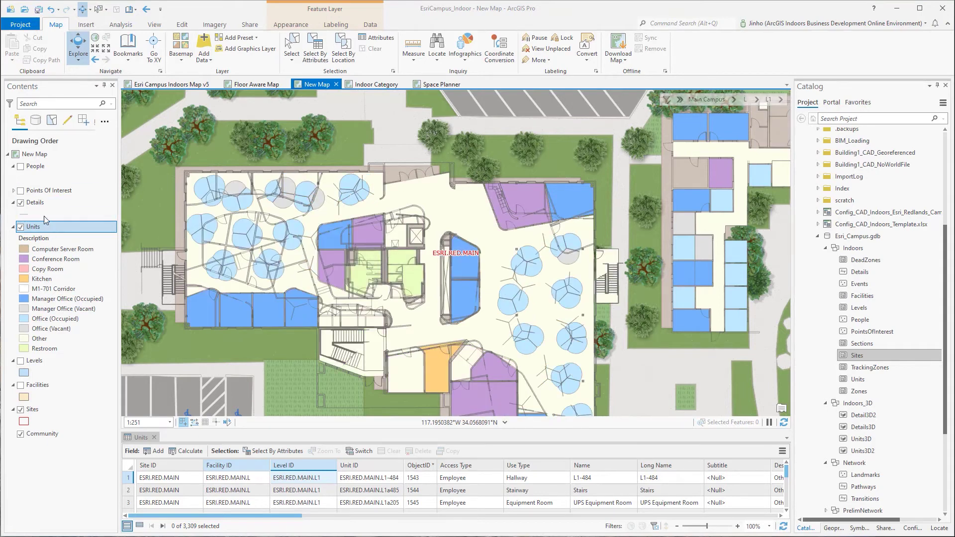
Set Level ID as the Details layer's floor field in its Floors properties
{"action": "right_click", "coordinate": [33, 203]}
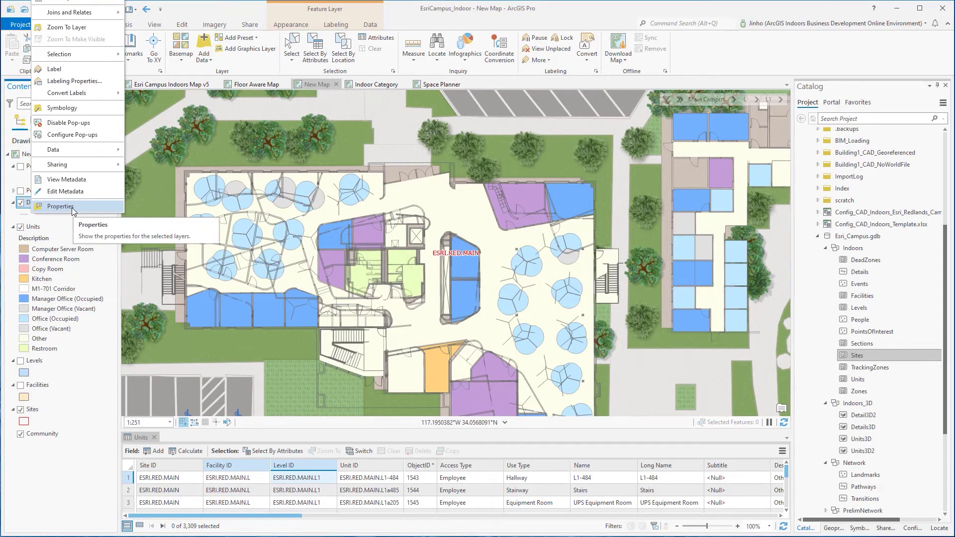
{"action": "left_click", "coordinate": [71, 207]}
{"action": "left_click", "coordinate": [520, 196]}
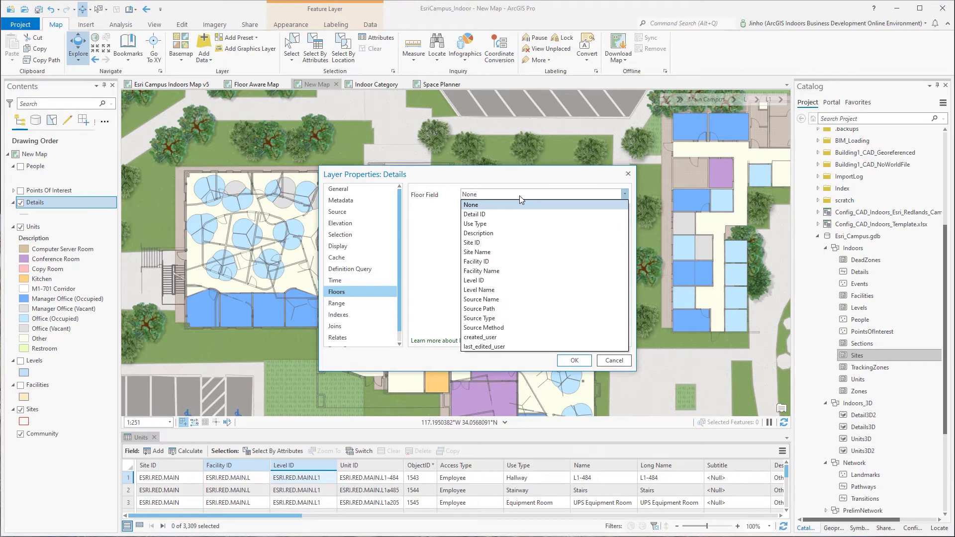
{"action": "left_click", "coordinate": [484, 281]}
{"action": "left_click", "coordinate": [572, 362]}
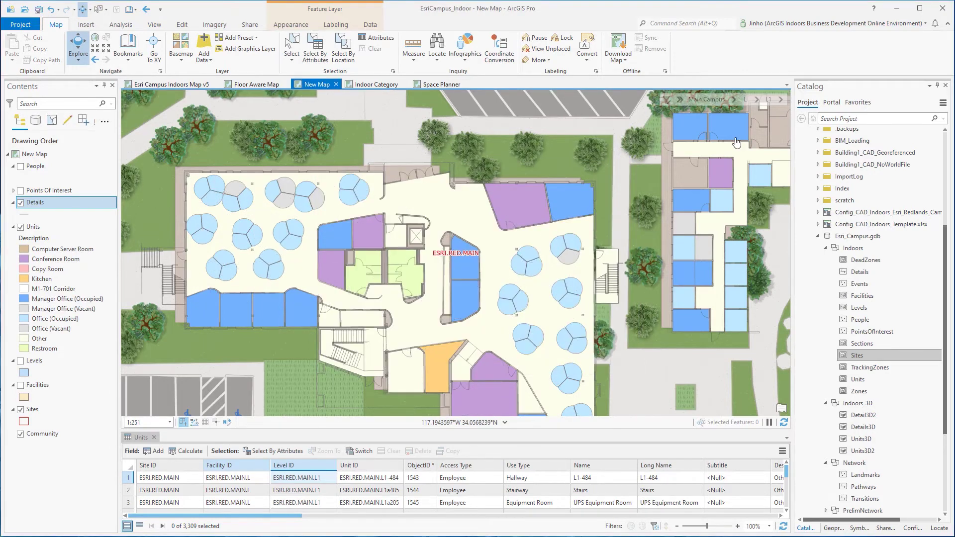
Show building L's floors L2 and L3
{"action": "left_click", "coordinate": [781, 100]}
{"action": "left_click", "coordinate": [762, 121]}
{"action": "left_click", "coordinate": [781, 100]}
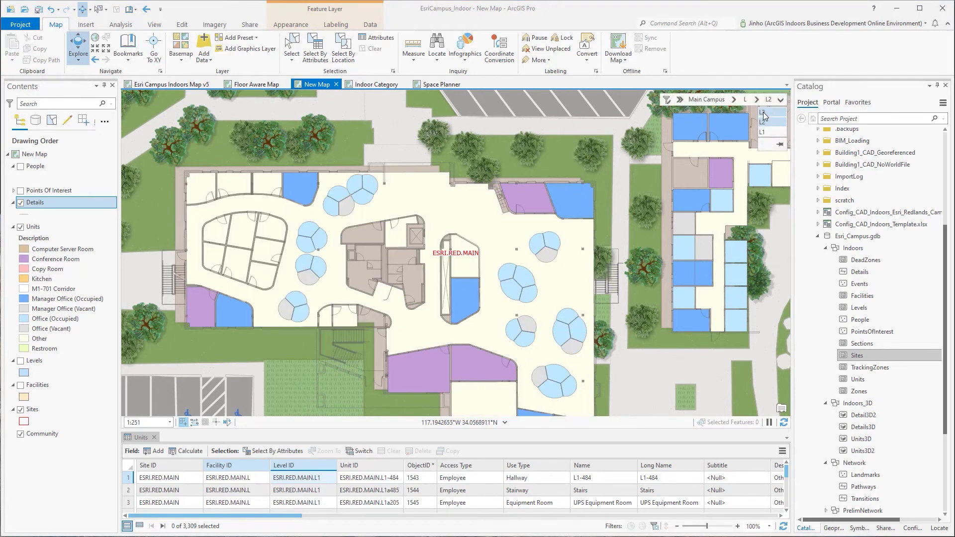
{"action": "left_click", "coordinate": [763, 112]}
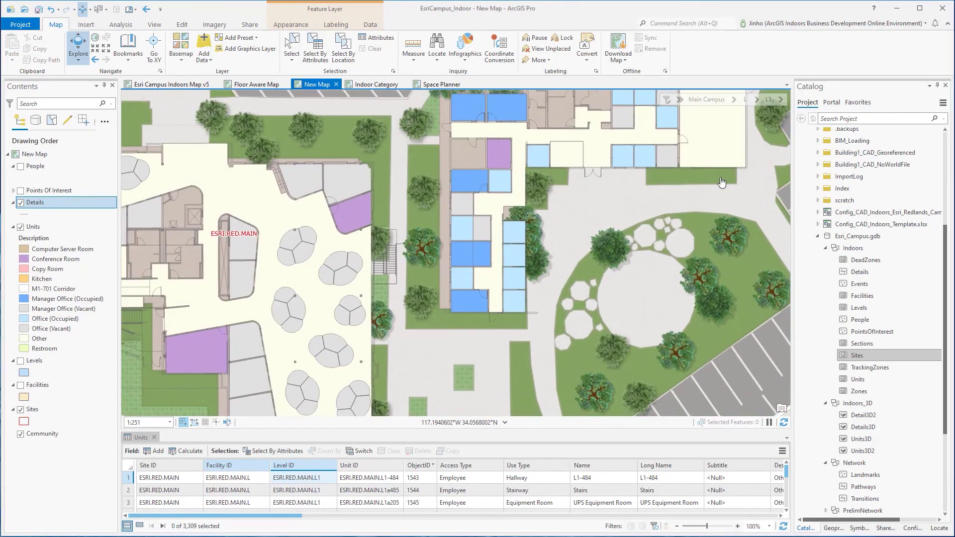
Switch to building O and show its floors O2 and O3
{"action": "scroll", "coordinate": [722, 182], "scroll_direction": "down", "scroll_amount": 2}
{"action": "left_click", "coordinate": [747, 100]}
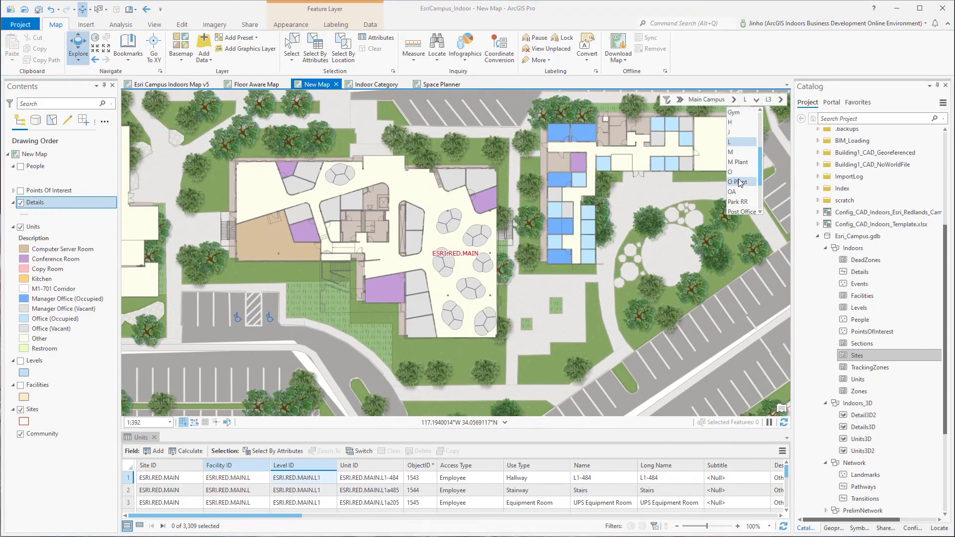
{"action": "left_click", "coordinate": [739, 174]}
{"action": "left_click", "coordinate": [780, 99]}
{"action": "left_click", "coordinate": [763, 122]}
{"action": "left_click", "coordinate": [780, 102]}
{"action": "left_click", "coordinate": [778, 113]}
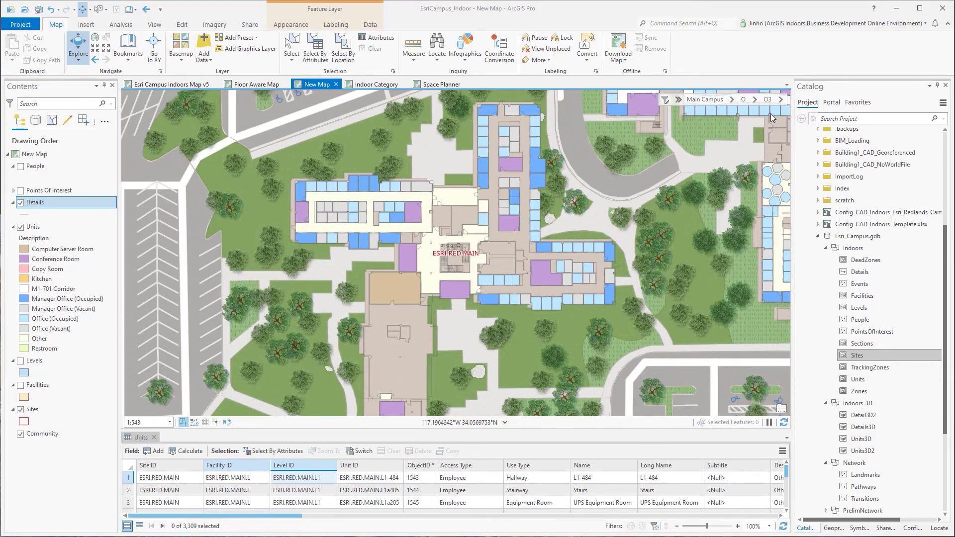